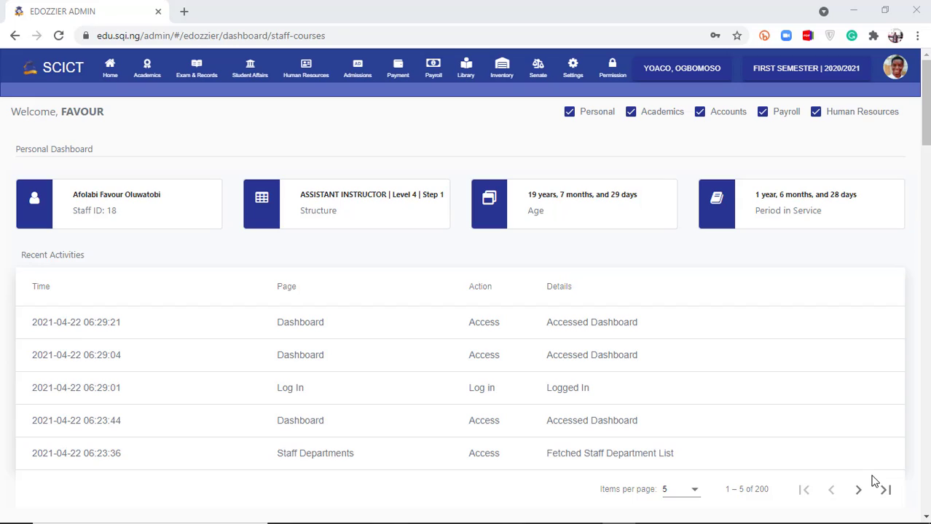
- Open the staff departments list in the Human Resources setup
{"action": "left_click", "coordinate": [305, 71]}
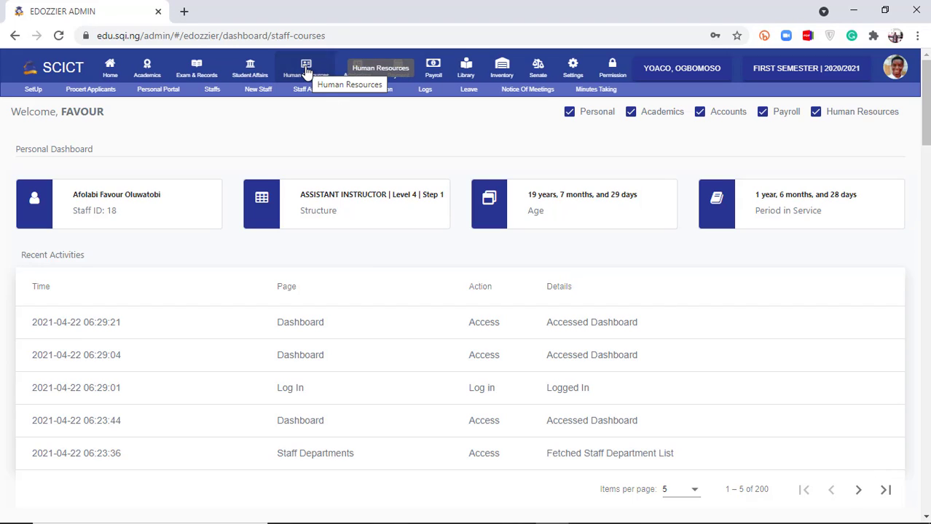
{"action": "left_click", "coordinate": [32, 91]}
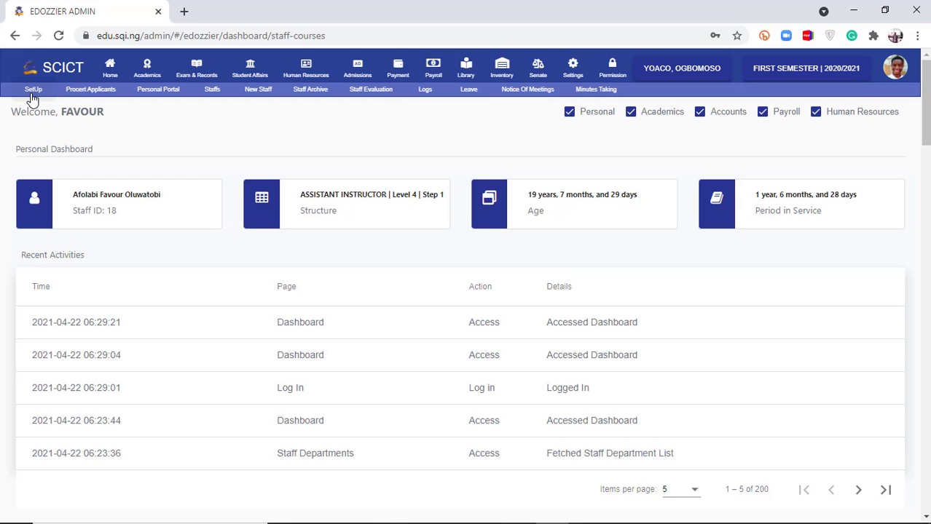
{"action": "left_click", "coordinate": [32, 94]}
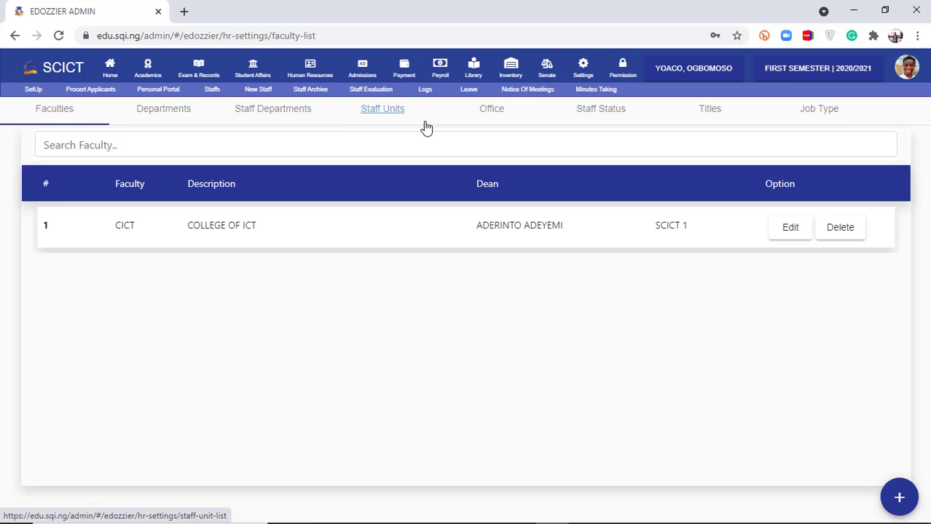
{"action": "left_click", "coordinate": [299, 122]}
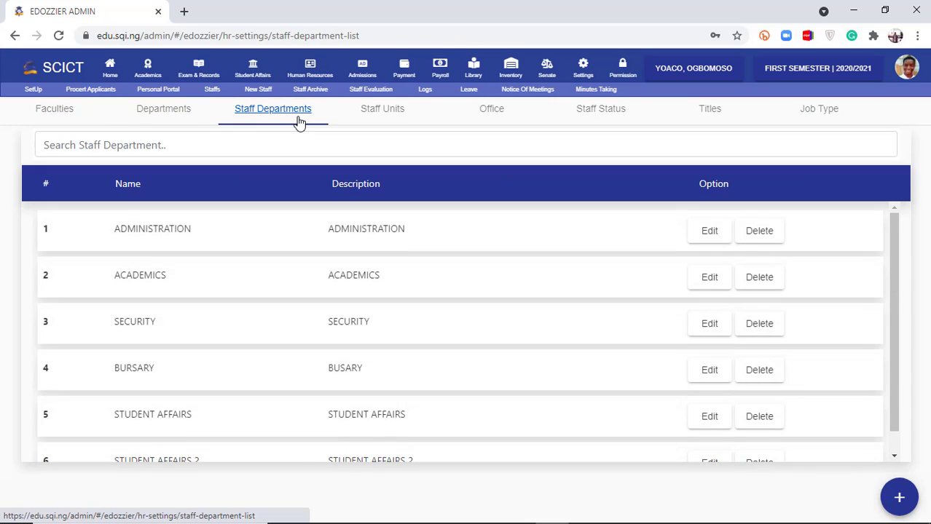
- Add a staff department with both name and description set to STUDENT AFFAIRS 3, and save it
{"action": "left_click", "coordinate": [900, 497]}
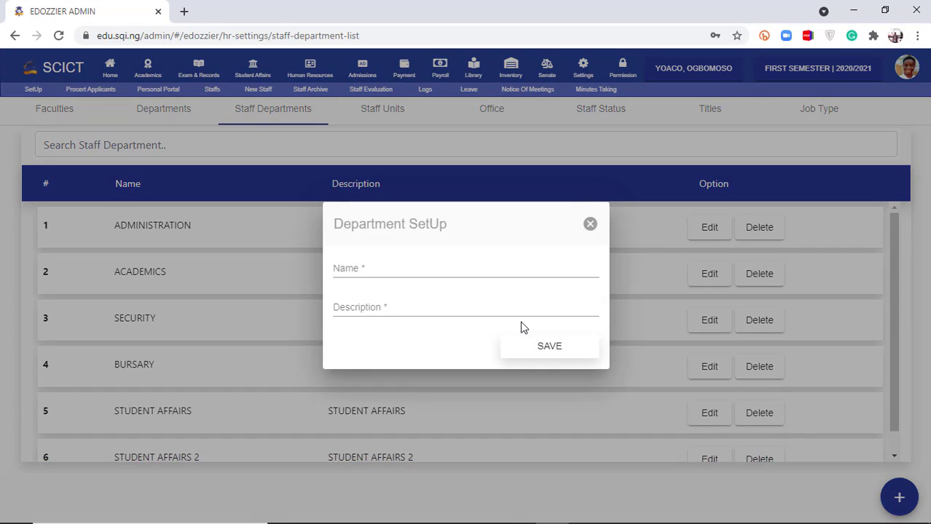
{"action": "left_click", "coordinate": [424, 274]}
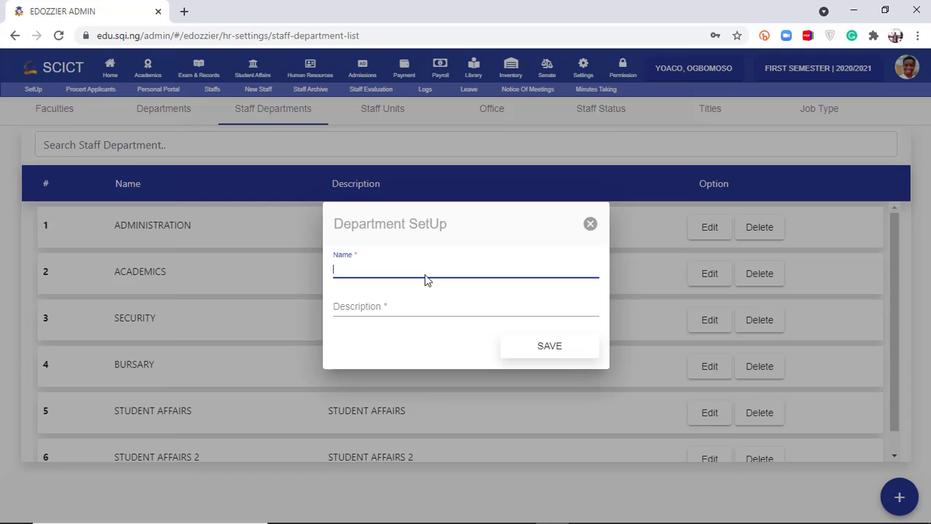
{"action": "type", "text": "STUDENT"}
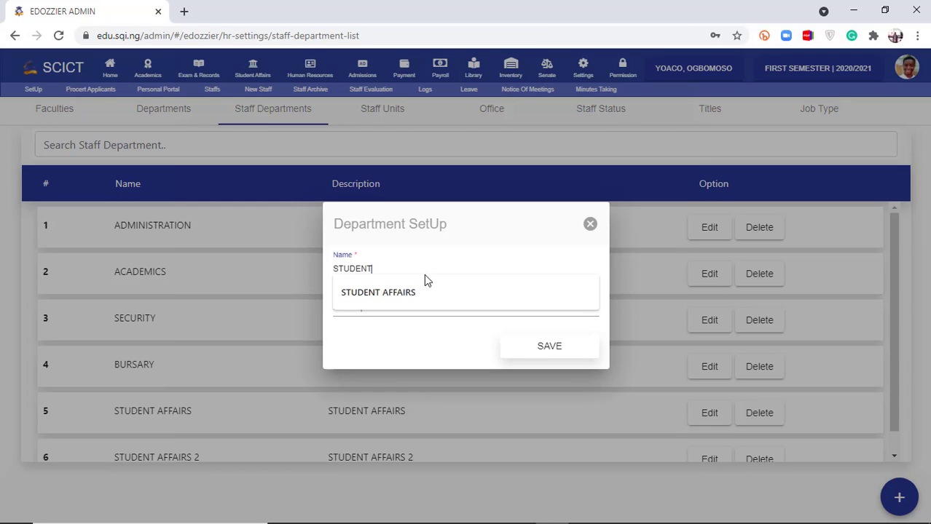
{"action": "left_click", "coordinate": [418, 293]}
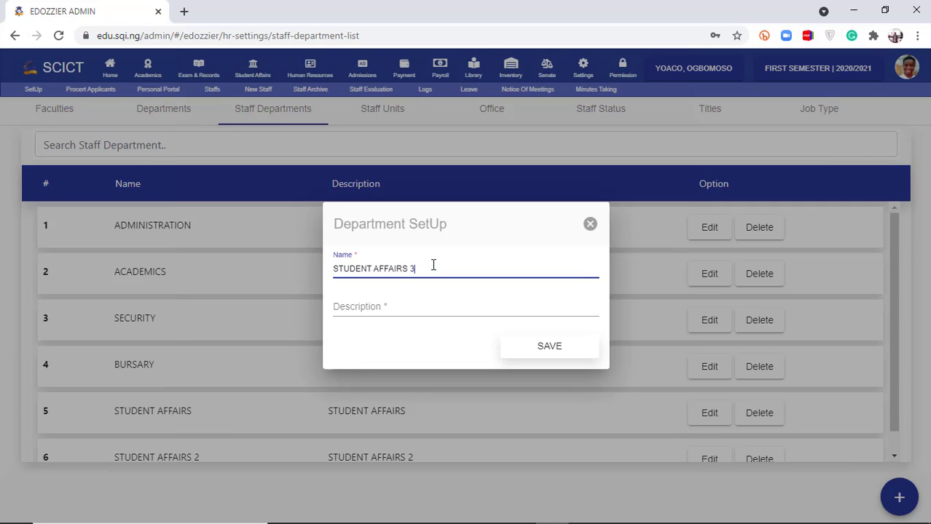
{"action": "key", "text": "ctrl+a"}
{"action": "key", "text": "ctrl+c"}
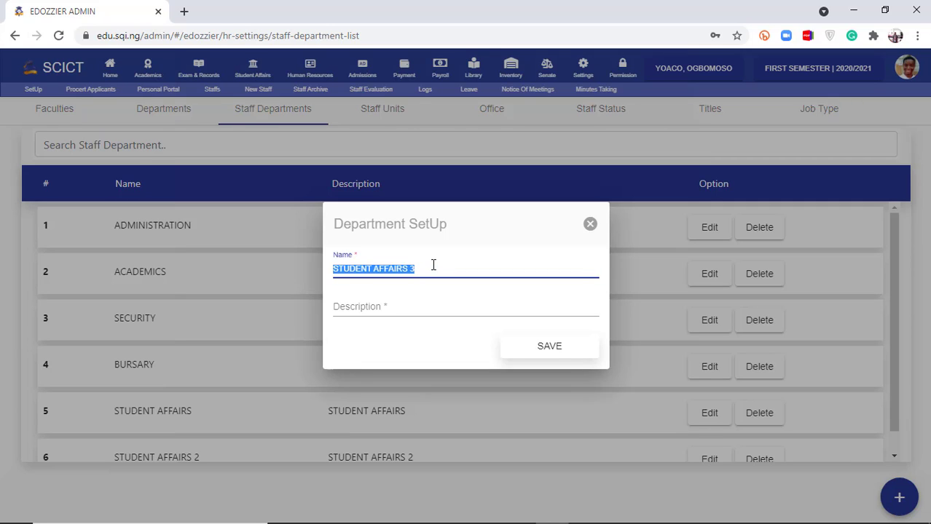
{"action": "left_click", "coordinate": [390, 307]}
{"action": "key", "text": "ctrl+v"}
{"action": "left_click", "coordinate": [552, 348]}
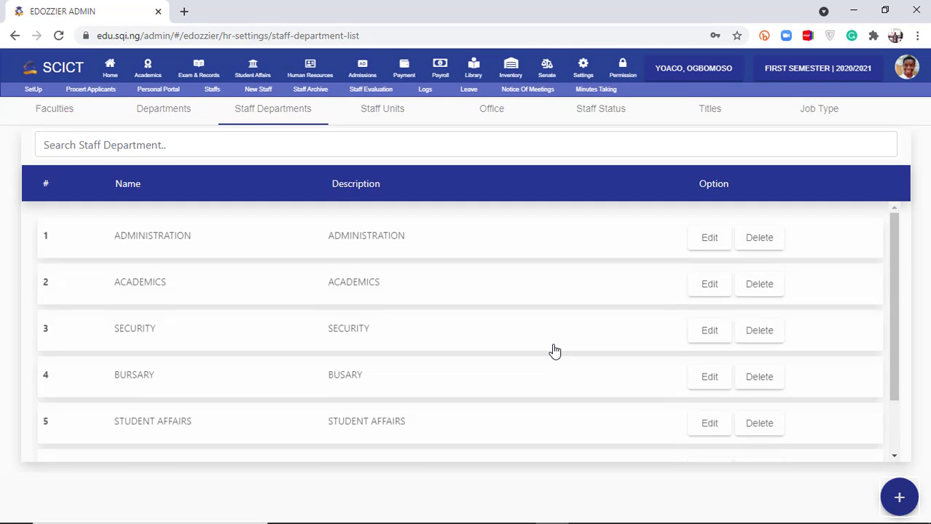
- Open the STUDENT AFFAIRS 3 staff unit for editing and rename the unit COUNSELLING
{"action": "left_click", "coordinate": [375, 116]}
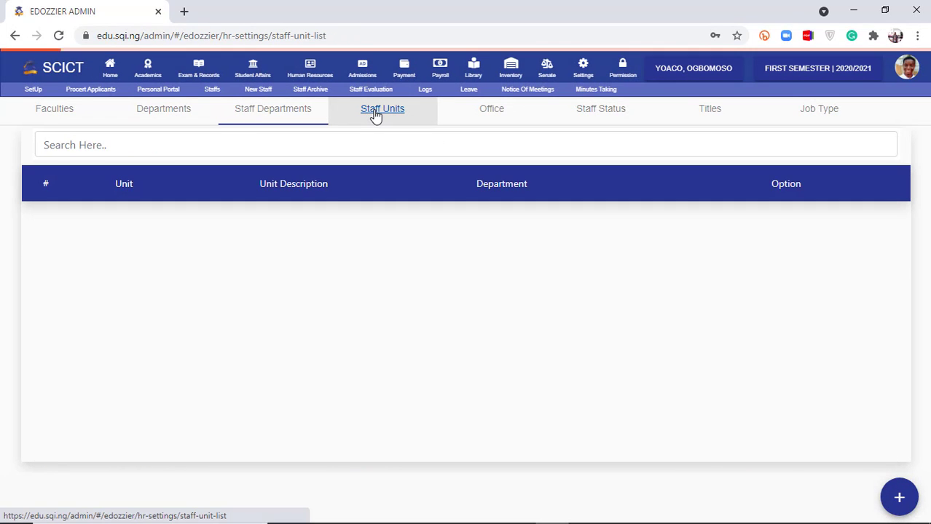
{"action": "scroll", "coordinate": [508, 339], "scroll_direction": "down", "scroll_amount": 1}
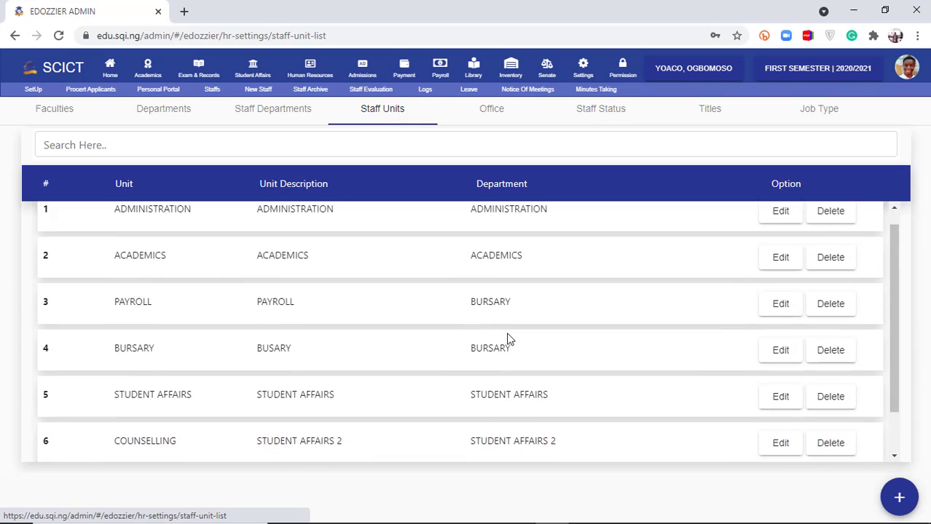
{"action": "scroll", "coordinate": [508, 339], "scroll_direction": "down", "scroll_amount": 2}
{"action": "left_click", "coordinate": [780, 437]}
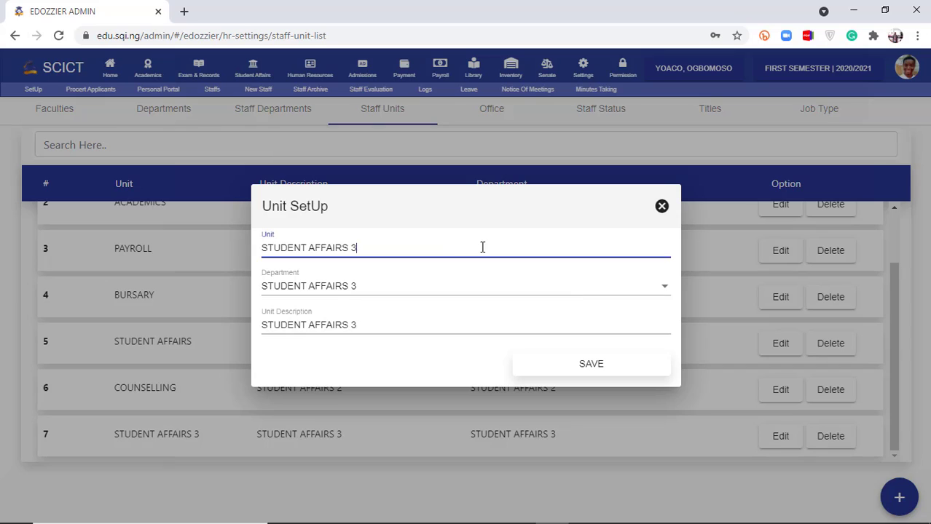
{"action": "left_click_drag", "start_coordinate": [449, 248], "coordinate": [233, 250]}
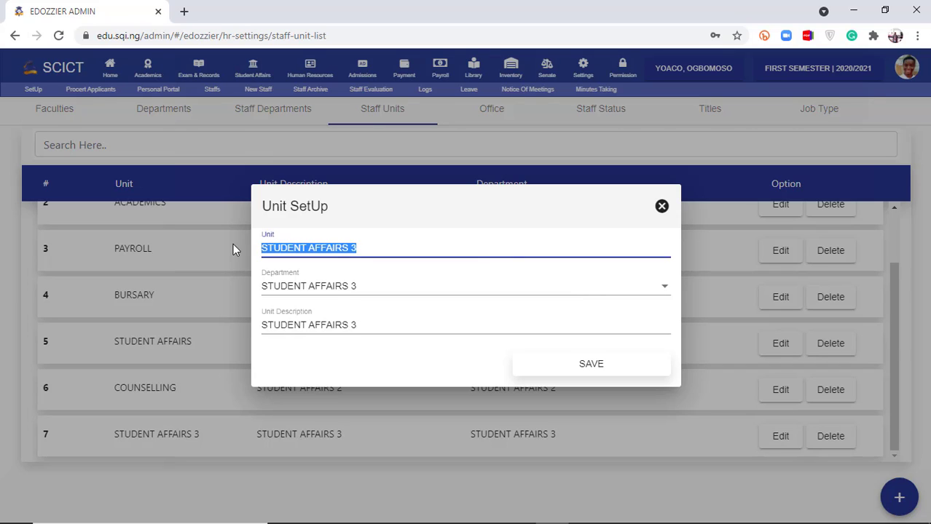
{"action": "type", "text": "CO"}
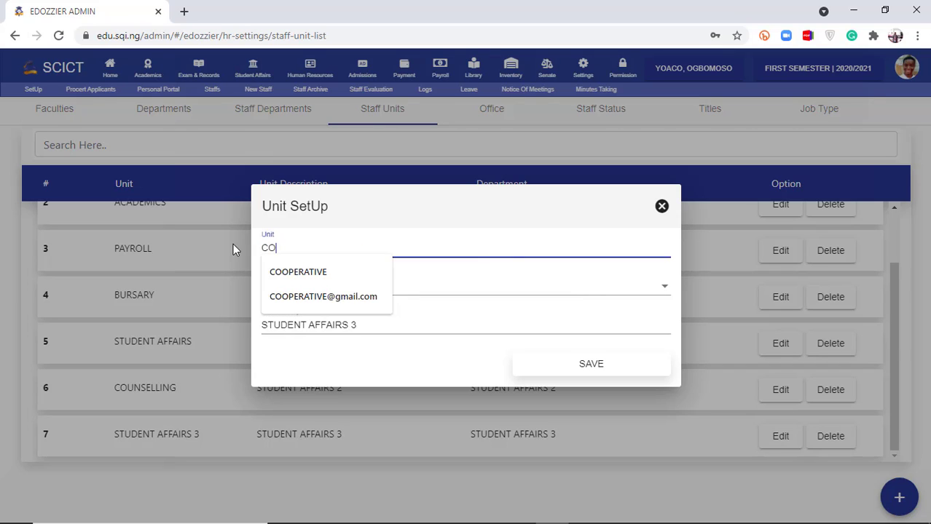
{"action": "type", "text": "UNSELLING"}
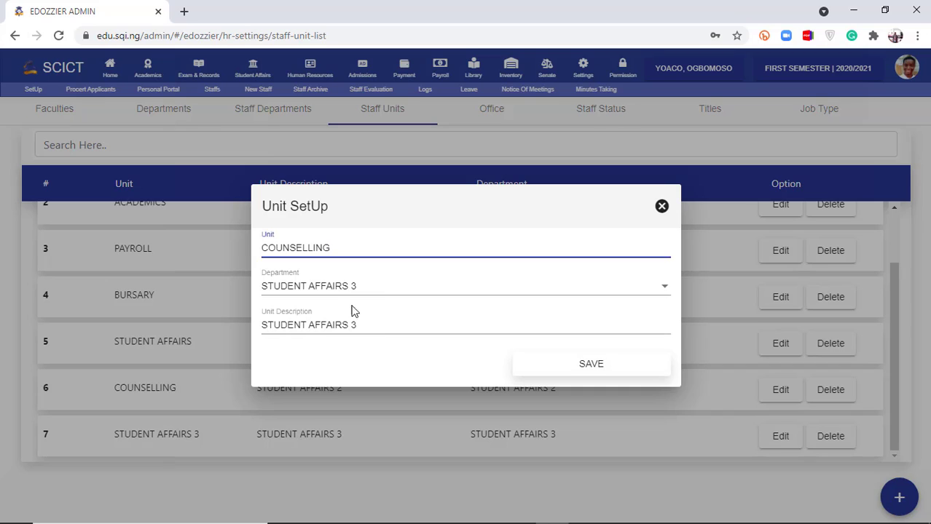
- Set the unit description to COUNSELLING, keep STUDENT AFFAIRS 3 as the department, and save the unit
{"action": "double_click", "coordinate": [333, 251]}
{"action": "key", "text": "ctrl+c"}
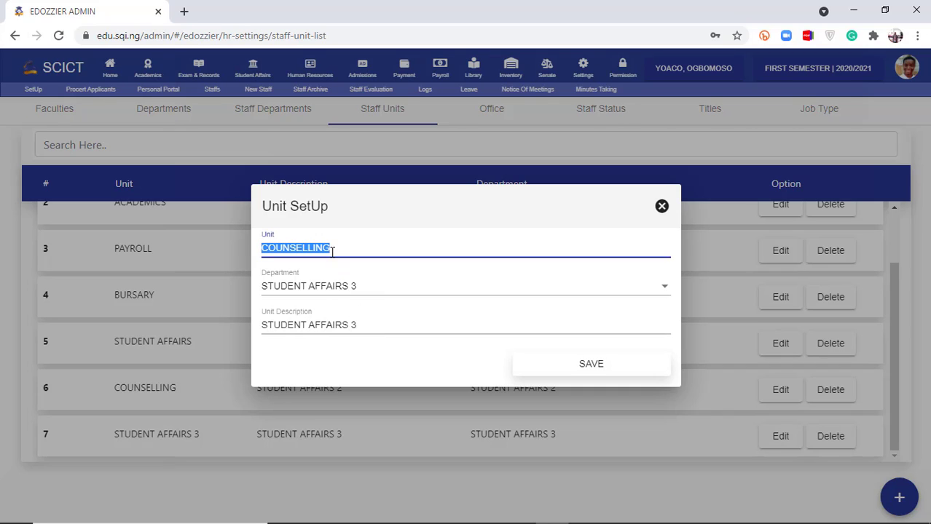
{"action": "left_click_drag", "start_coordinate": [378, 324], "coordinate": [220, 325]}
{"action": "key", "text": "ctrl+v"}
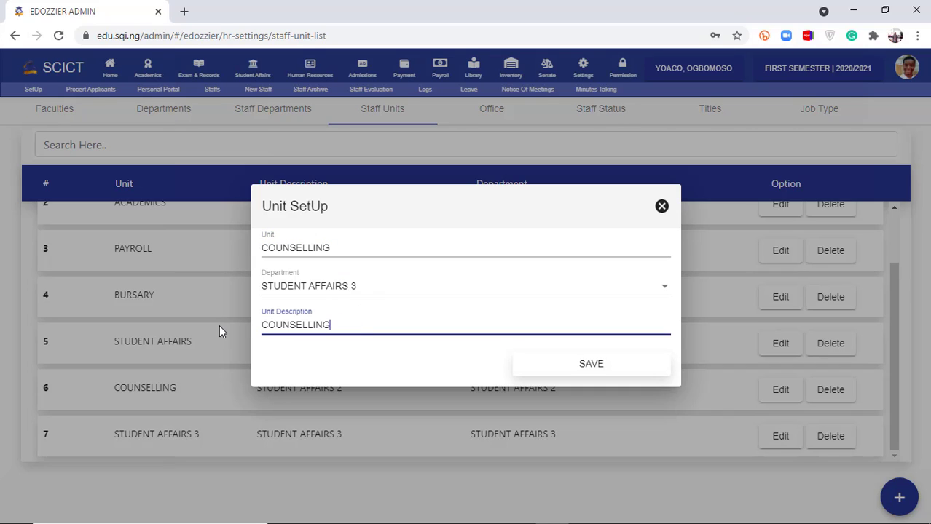
{"action": "left_click", "coordinate": [468, 292]}
{"action": "left_click", "coordinate": [464, 290]}
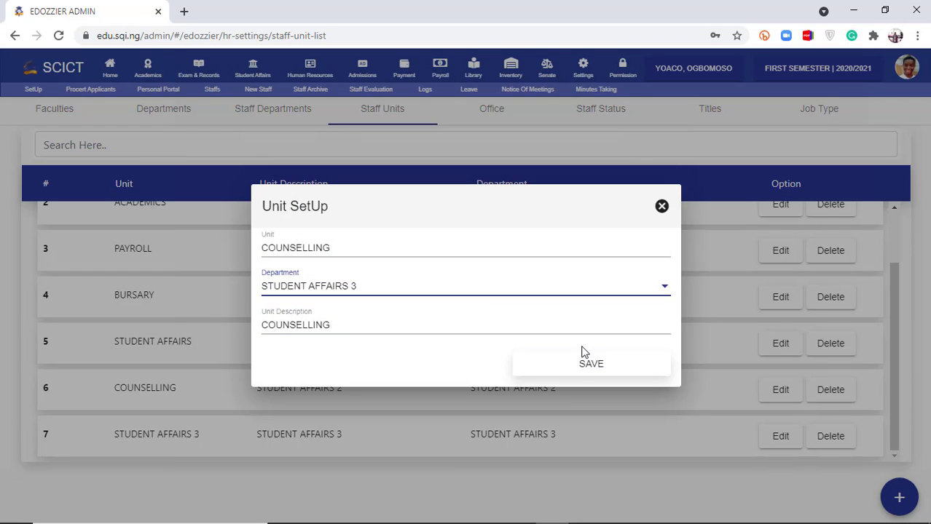
{"action": "left_click", "coordinate": [581, 364]}
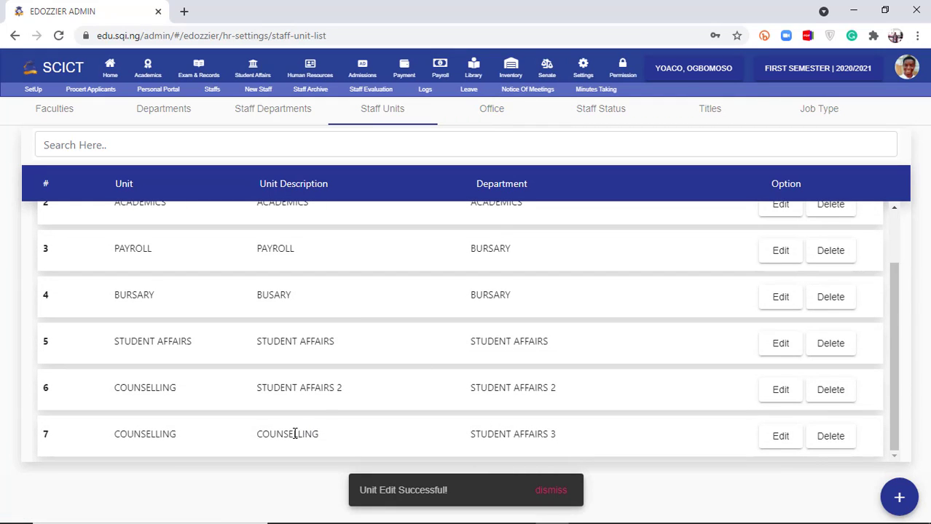
- Start a new role in the office setup and name it COUNSELLOR
{"action": "left_click", "coordinate": [501, 125]}
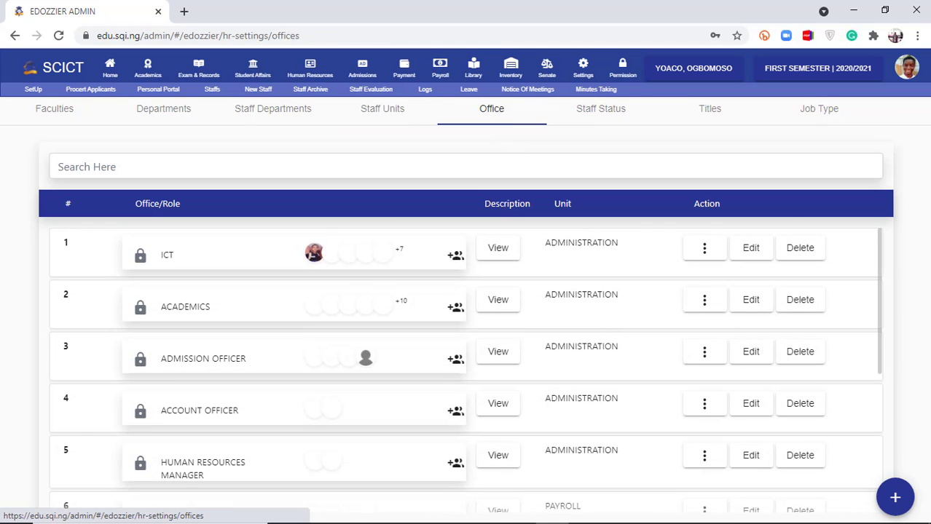
{"action": "left_click", "coordinate": [885, 495]}
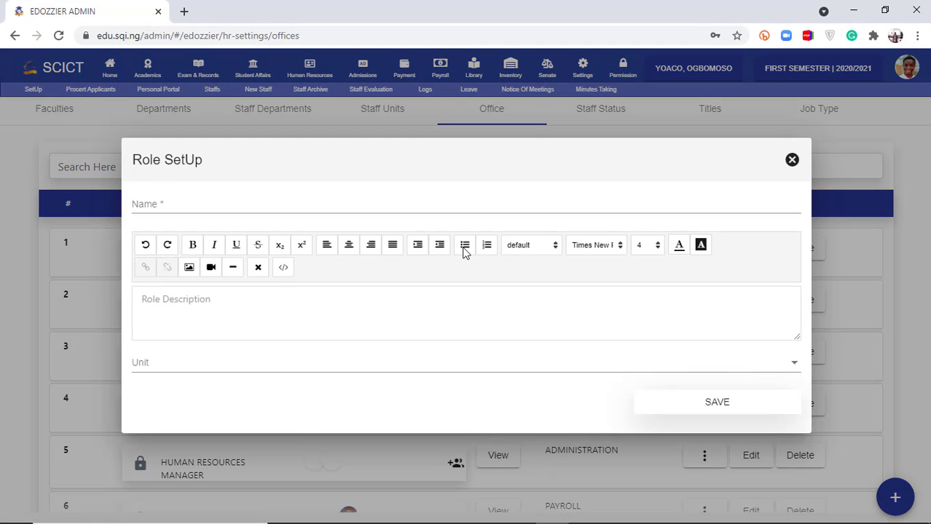
{"action": "left_click", "coordinate": [357, 202]}
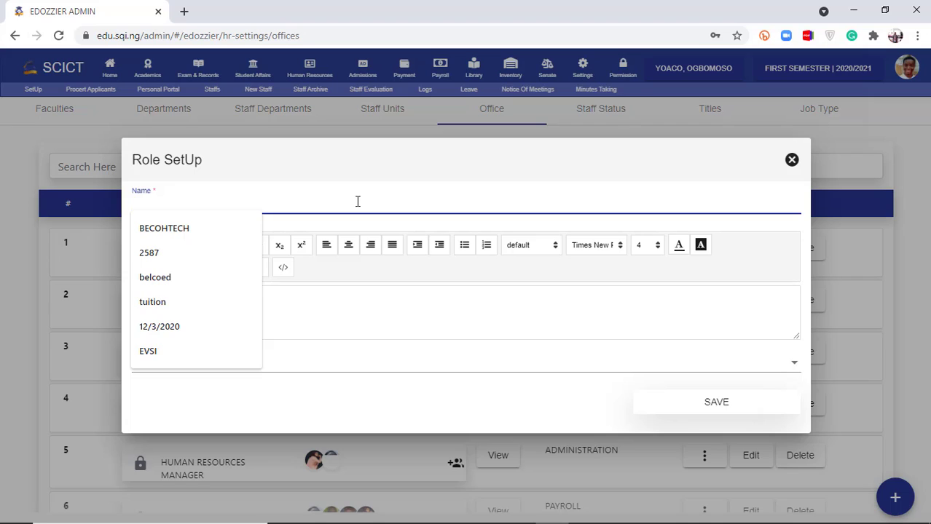
{"action": "type", "text": "ClOUNSELLOR"}
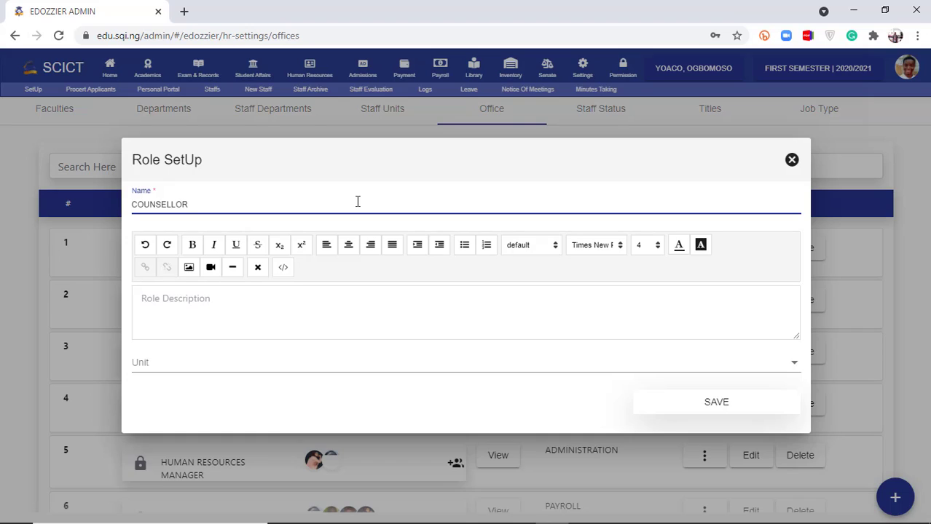
{"action": "key", "text": "ctrl+a"}
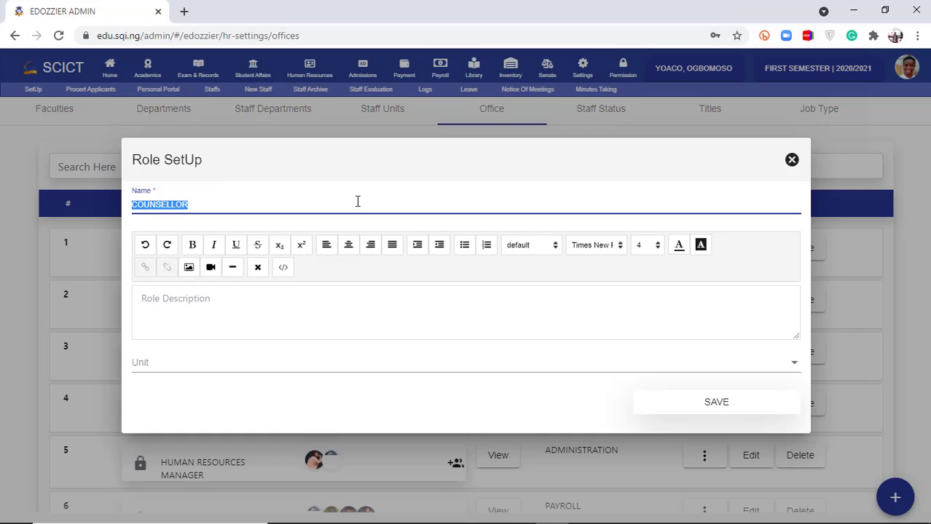
{"action": "key", "text": "ctrl+v"}
{"action": "key", "text": "ctrl+a"}
- Set the role description to COUNSELLOR, assign the role to the COUNSELLING unit, and save it
{"action": "left_click", "coordinate": [256, 308]}
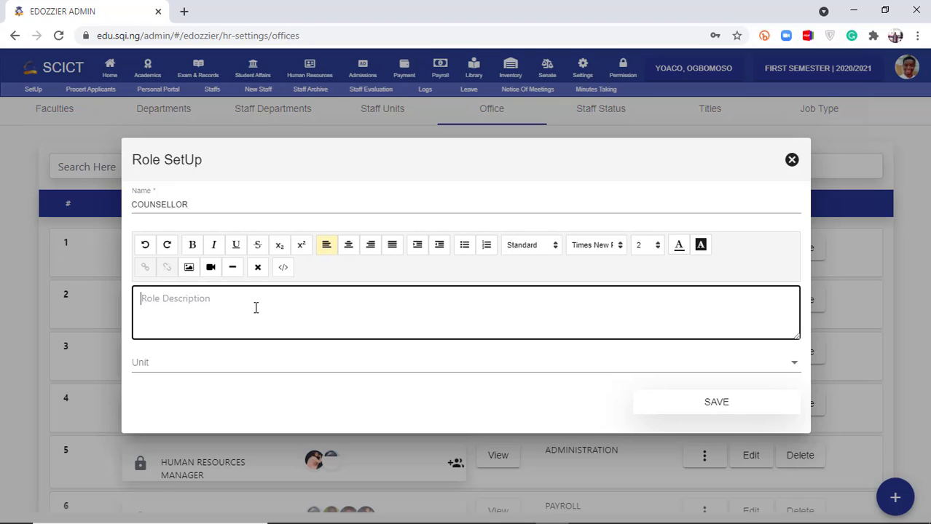
{"action": "type", "text": "COUNSELLOR"}
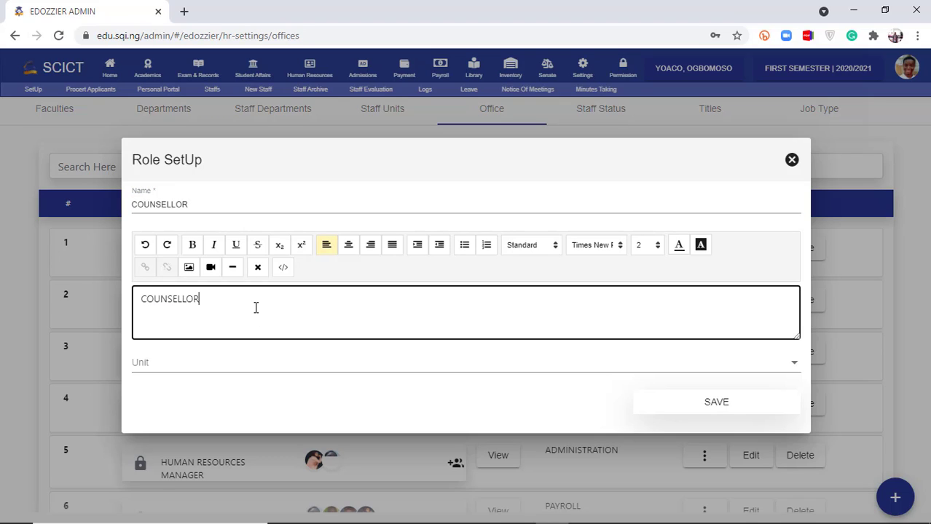
{"action": "left_click", "coordinate": [201, 367]}
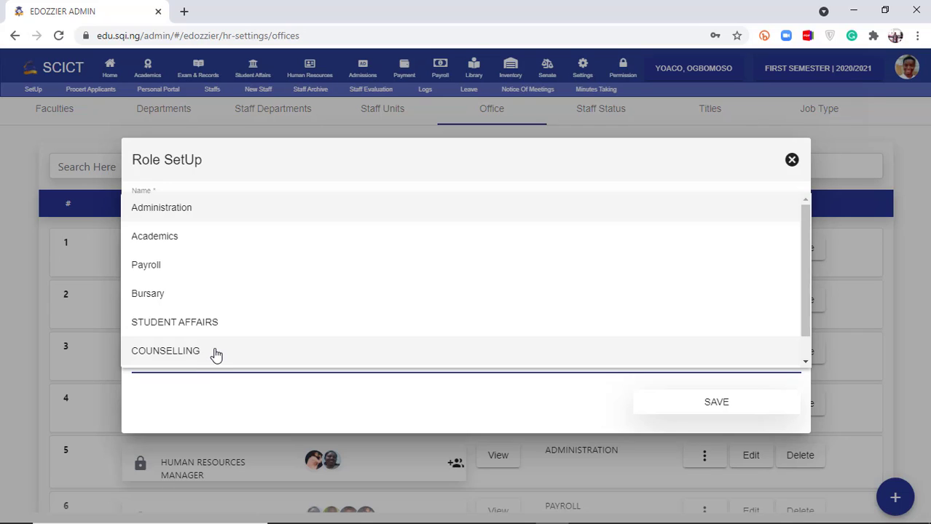
{"action": "left_click", "coordinate": [215, 355]}
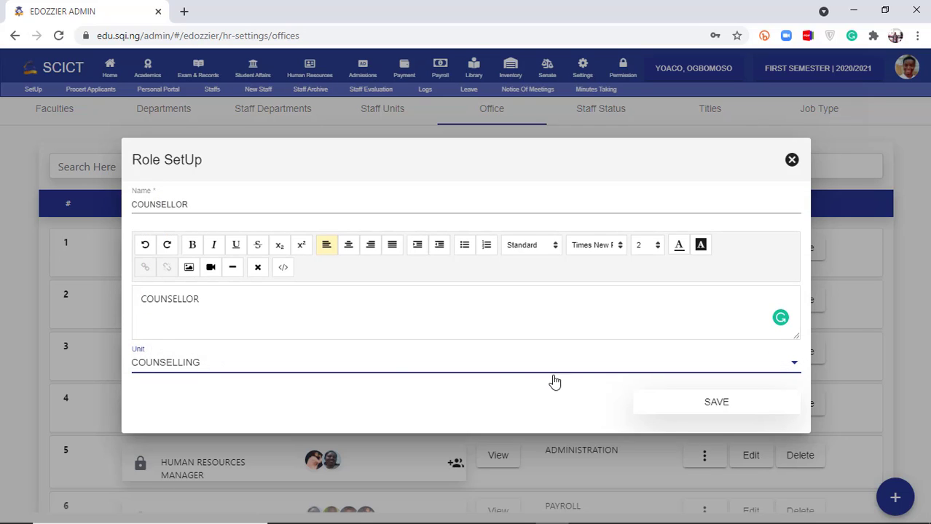
{"action": "left_click", "coordinate": [738, 412]}
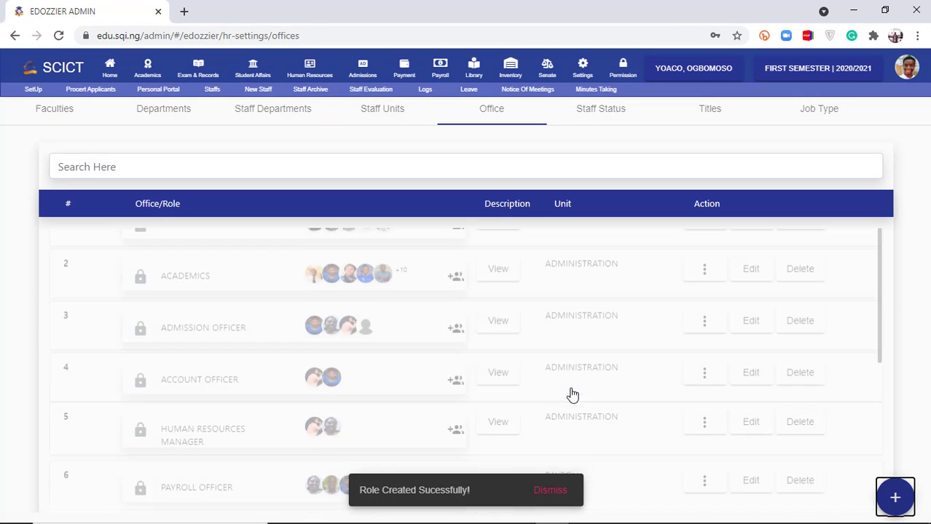
{"action": "scroll", "coordinate": [572, 394], "scroll_direction": "down", "scroll_amount": 5}
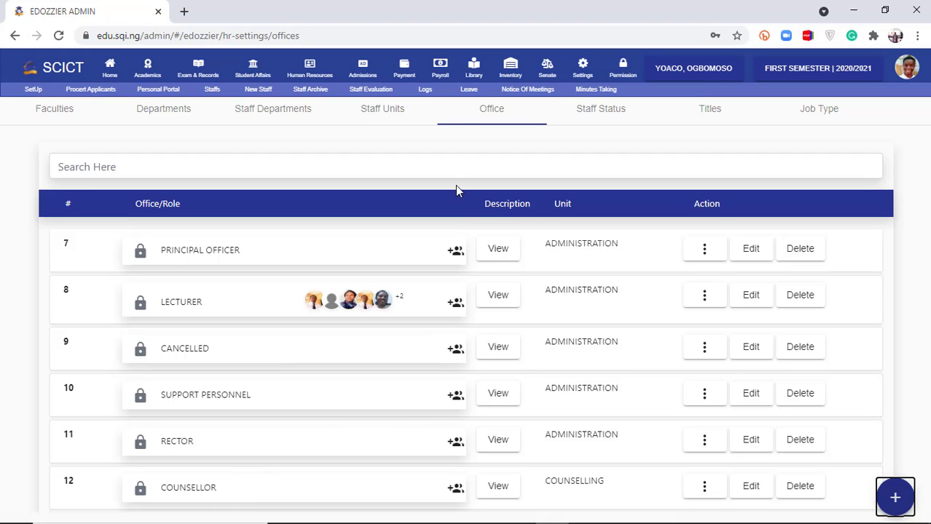
- Start a new job type in the Human Resources setup and name its job status PART-TIME
{"action": "left_click", "coordinate": [801, 115]}
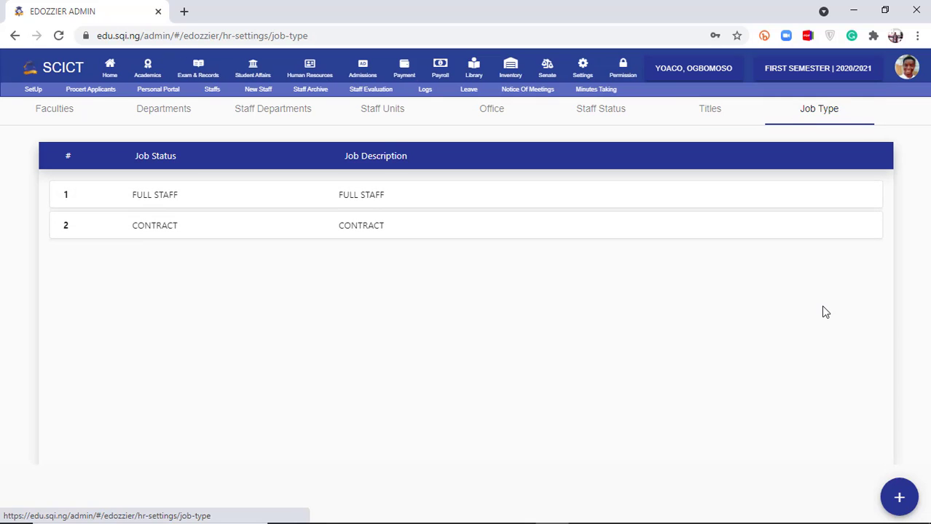
{"action": "left_click", "coordinate": [901, 500]}
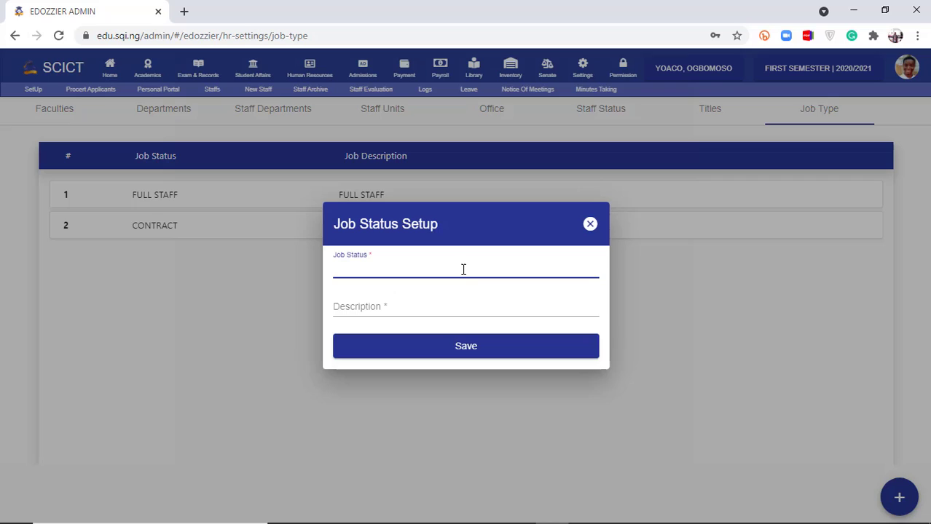
{"action": "left_click", "coordinate": [463, 269]}
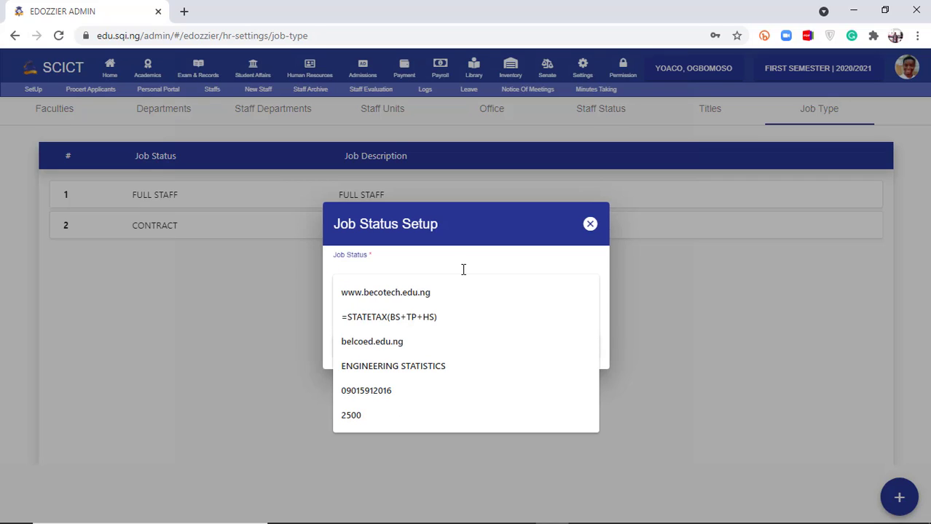
{"action": "type", "text": "PART-TIMR"}
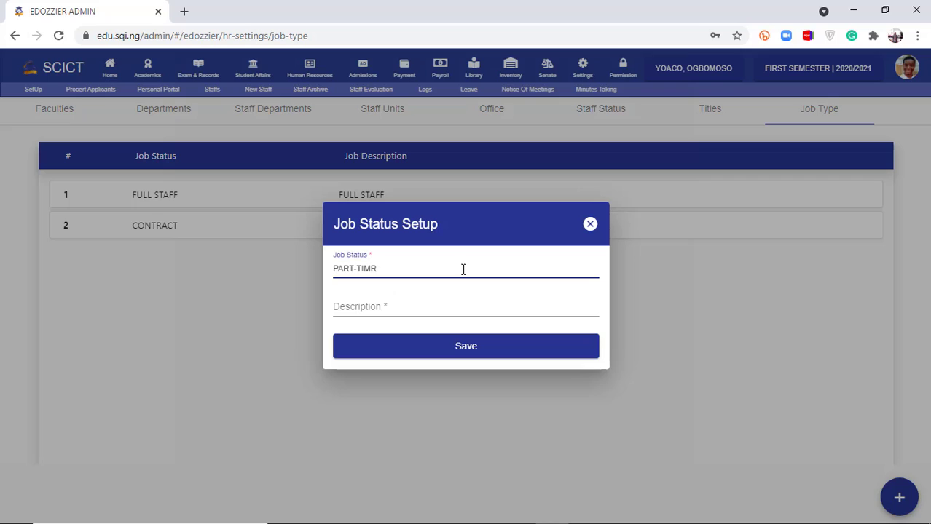
{"action": "key", "text": "BackSpace"}
- Copy the PART-TIME job status into the description and save the job type
{"action": "left_click_drag", "start_coordinate": [373, 264], "coordinate": [311, 278]}
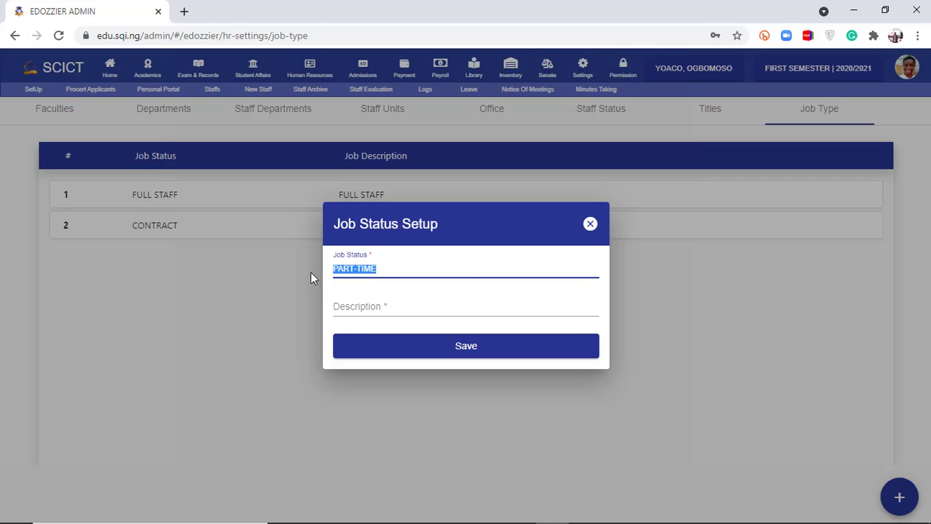
{"action": "left_click", "coordinate": [386, 267]}
{"action": "key", "text": "ctrl+a"}
{"action": "key", "text": "ctrl+c"}
{"action": "left_click", "coordinate": [357, 313]}
{"action": "key", "text": "ctrl+v"}
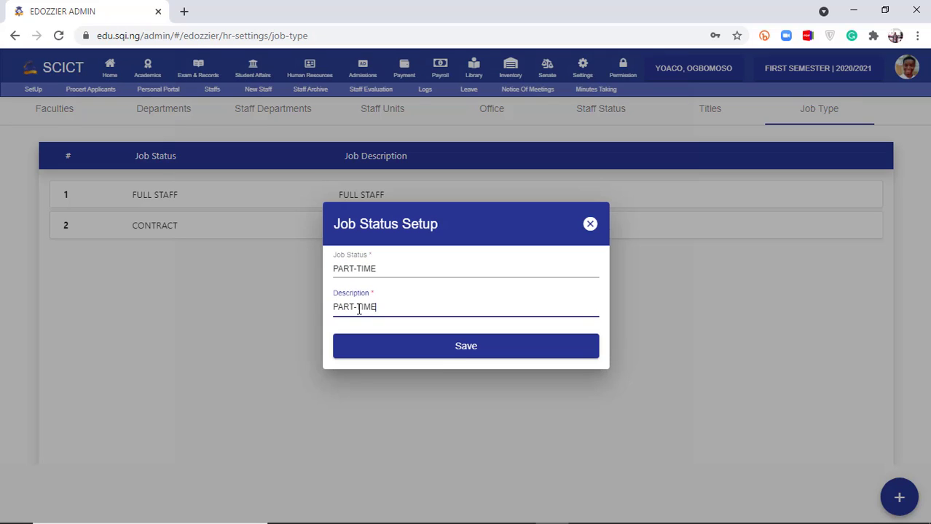
{"action": "left_click", "coordinate": [462, 356]}
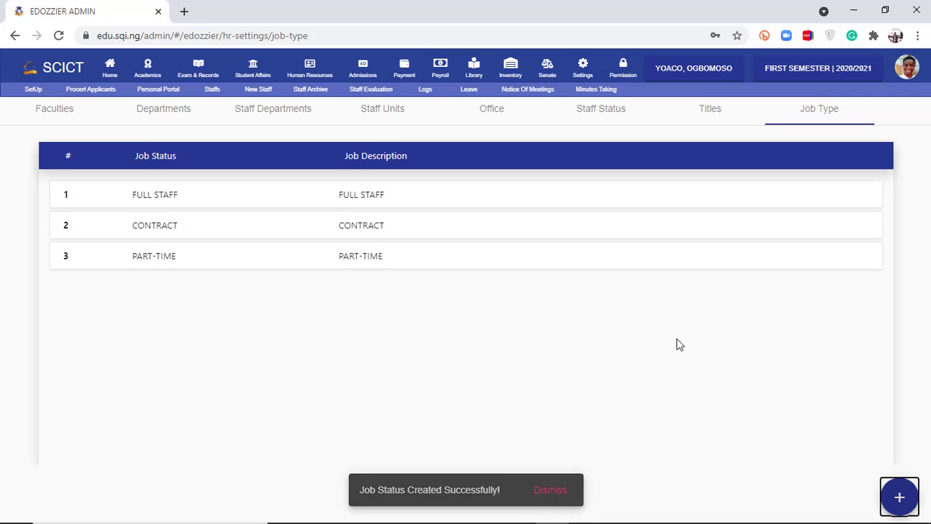
- View the Other Requirements editor of the COUNSELLOR role in the office setup and close it without entering text
{"action": "left_click", "coordinate": [486, 110]}
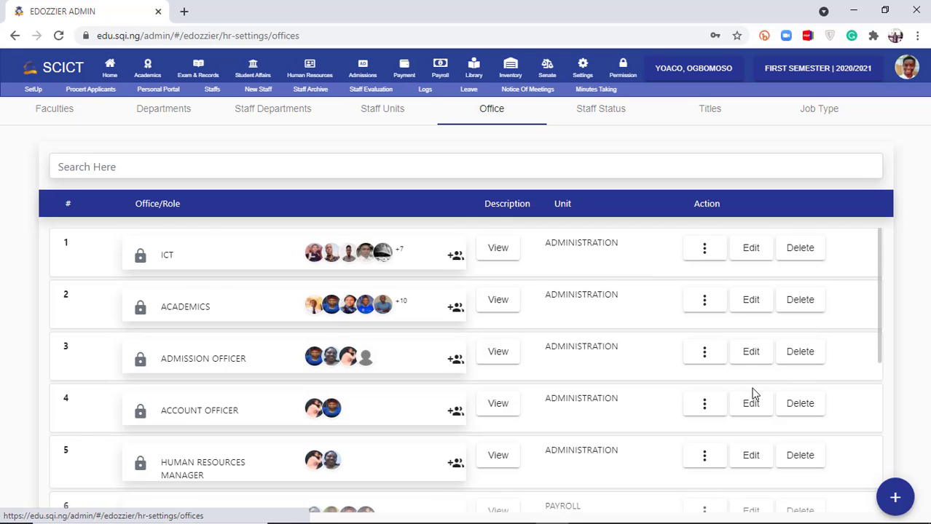
{"action": "scroll", "coordinate": [752, 394], "scroll_direction": "down", "scroll_amount": 5}
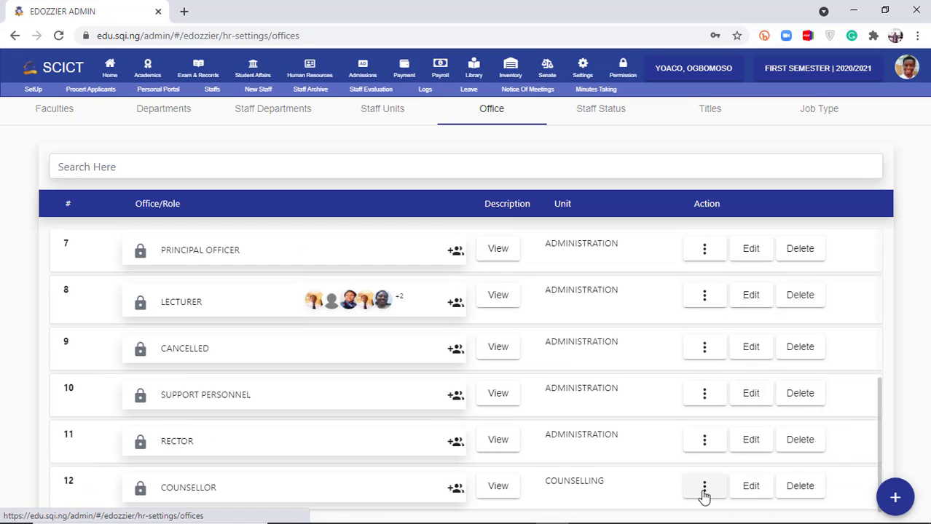
{"action": "left_click", "coordinate": [704, 488]}
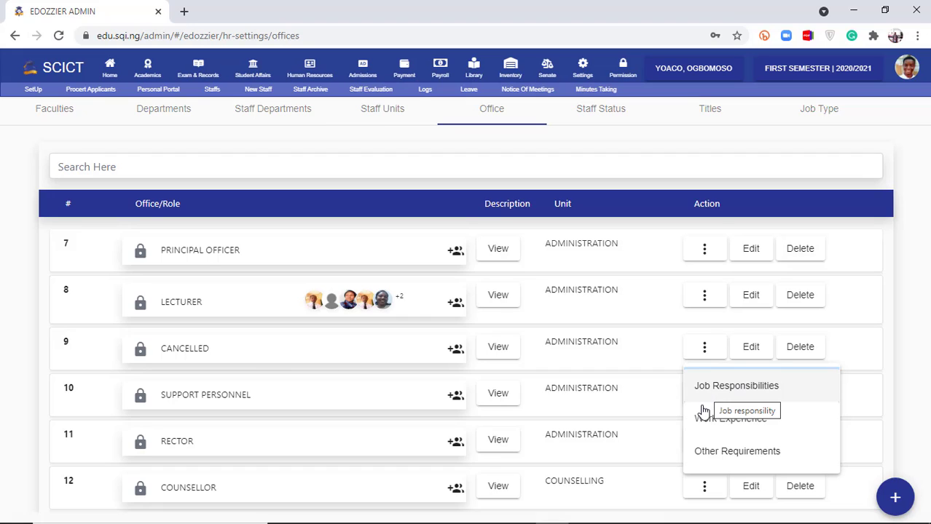
{"action": "left_click", "coordinate": [701, 453]}
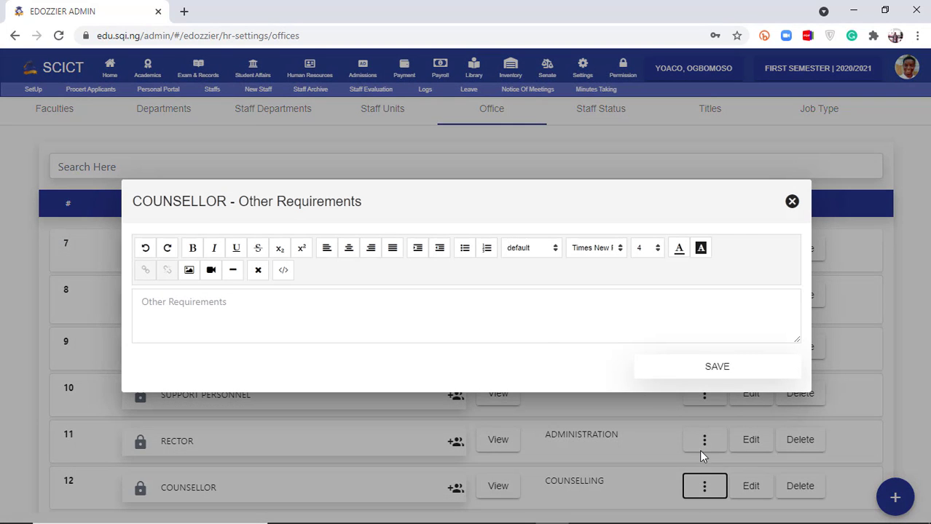
{"action": "left_click", "coordinate": [542, 325]}
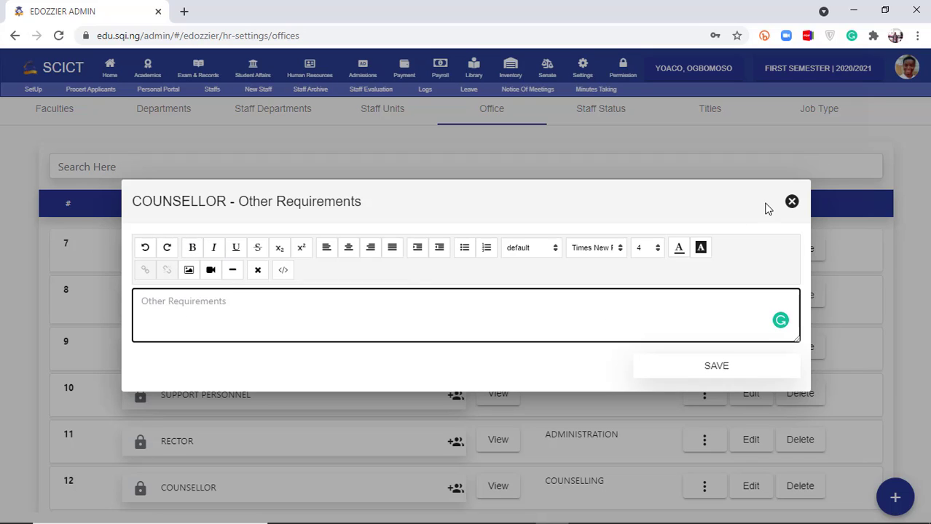
{"action": "left_click", "coordinate": [793, 202]}
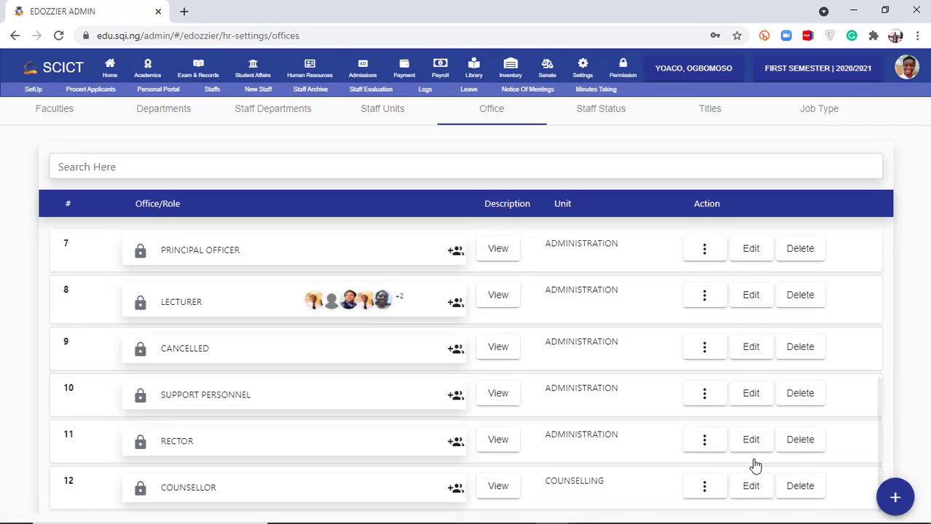
- View the Work Experience editor of the RECTOR role and close it without entering text
{"action": "left_click", "coordinate": [706, 444]}
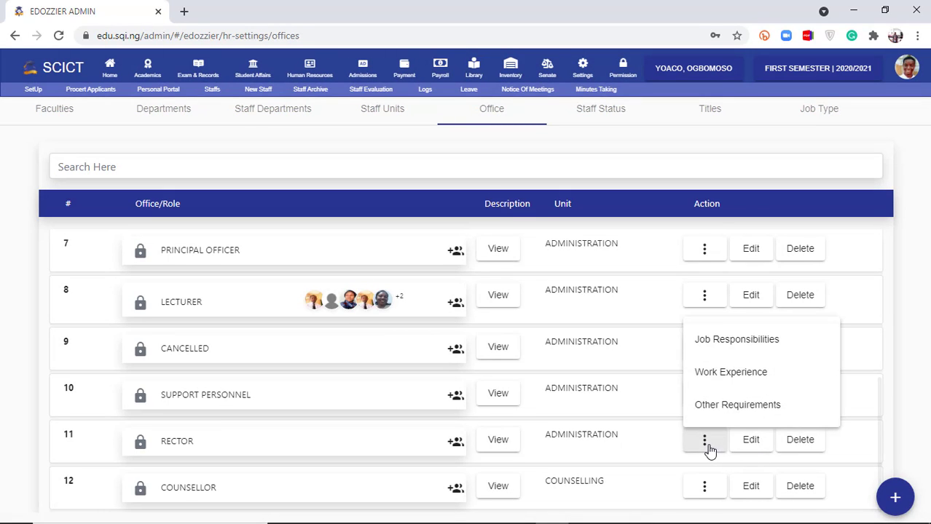
{"action": "left_click", "coordinate": [725, 384]}
{"action": "left_click", "coordinate": [698, 314]}
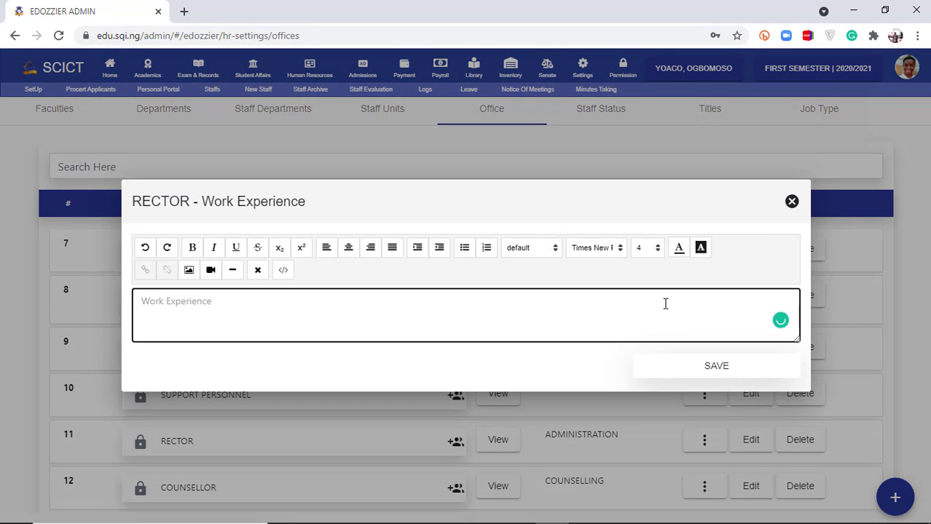
{"action": "left_click", "coordinate": [792, 207]}
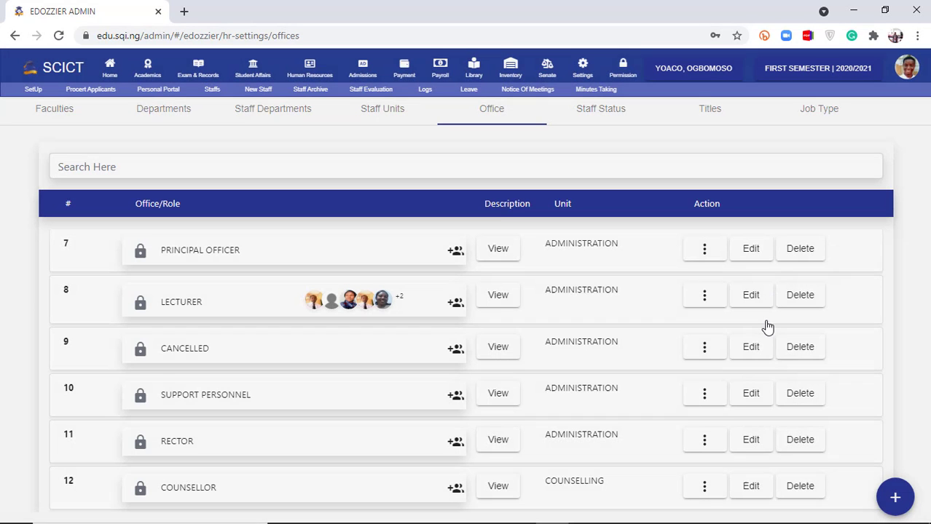
- Read through the full description of the RECTOR role and close it
{"action": "left_click", "coordinate": [499, 442]}
{"action": "scroll", "coordinate": [450, 342], "scroll_direction": "down", "scroll_amount": 4}
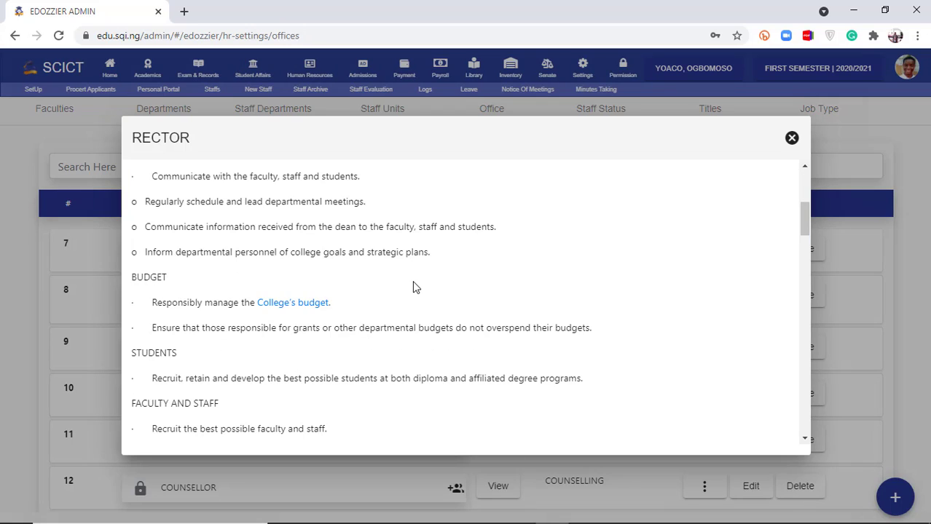
{"action": "left_click", "coordinate": [791, 140]}
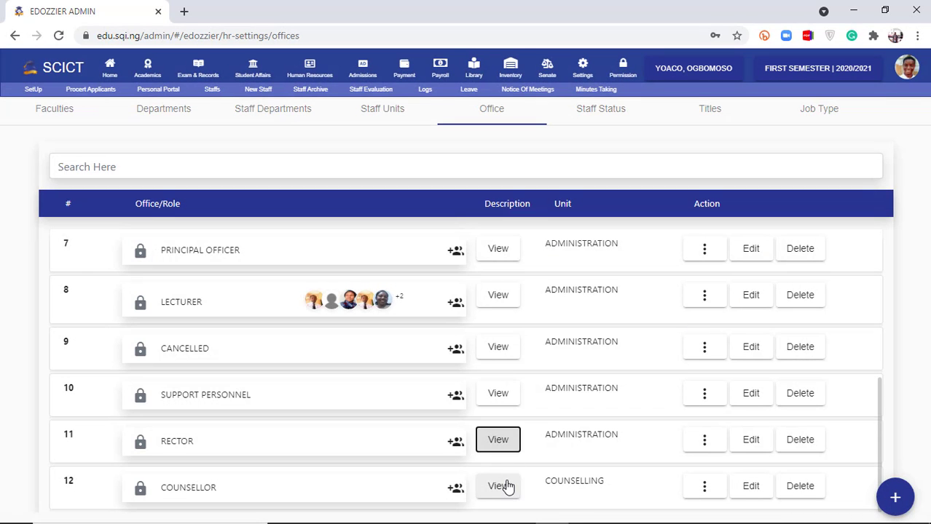
- View the COUNSELLOR role's description and its edit form, closing each without changes
{"action": "left_click", "coordinate": [507, 486]}
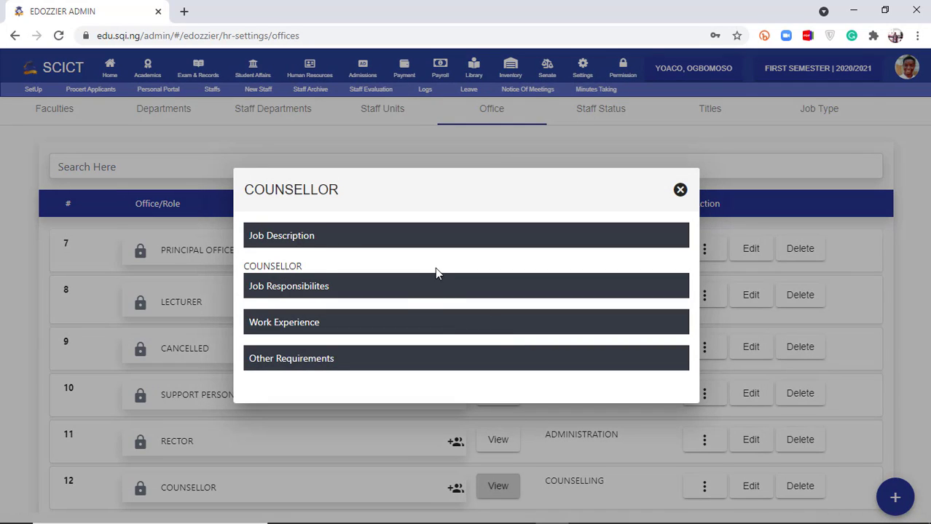
{"action": "left_click", "coordinate": [681, 192]}
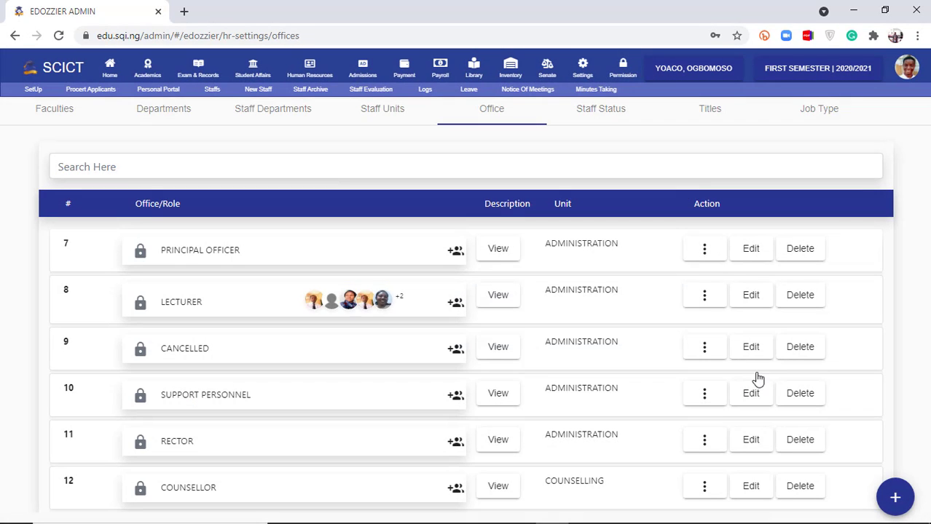
{"action": "left_click", "coordinate": [751, 486]}
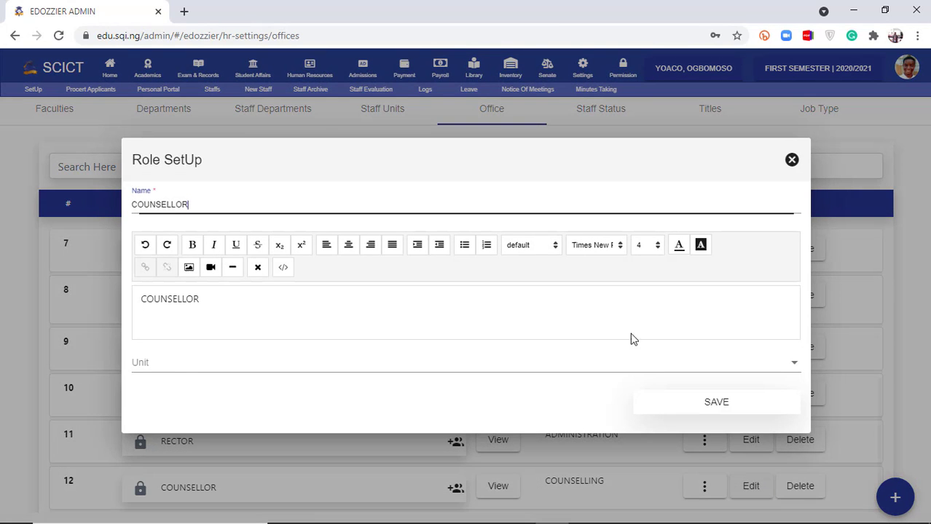
{"action": "left_click", "coordinate": [792, 160]}
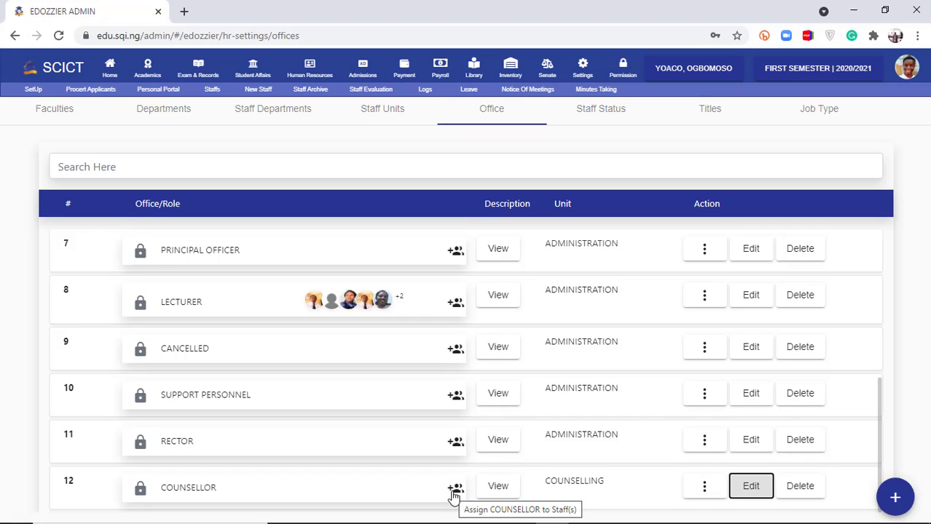
- View the COUNSELLOR role's permission page and return to its entry in the office list
{"action": "left_click", "coordinate": [140, 496]}
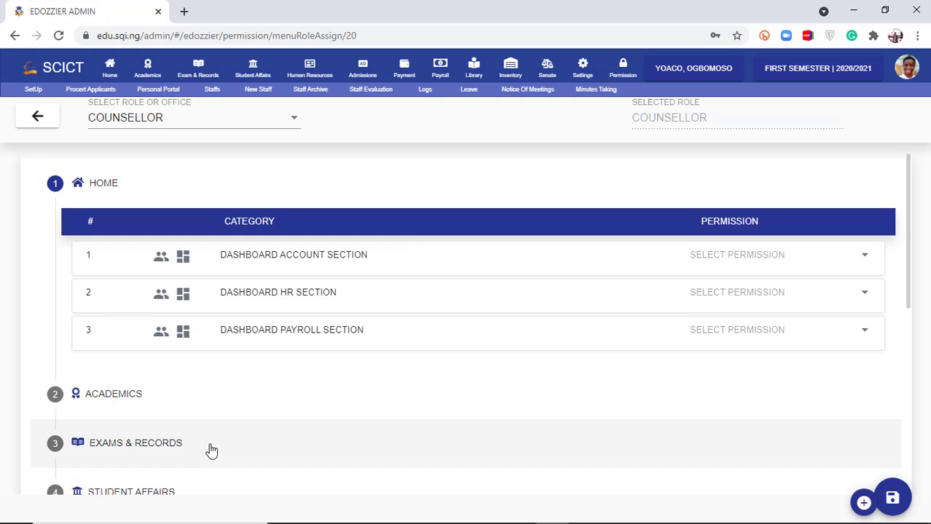
{"action": "left_click", "coordinate": [47, 125]}
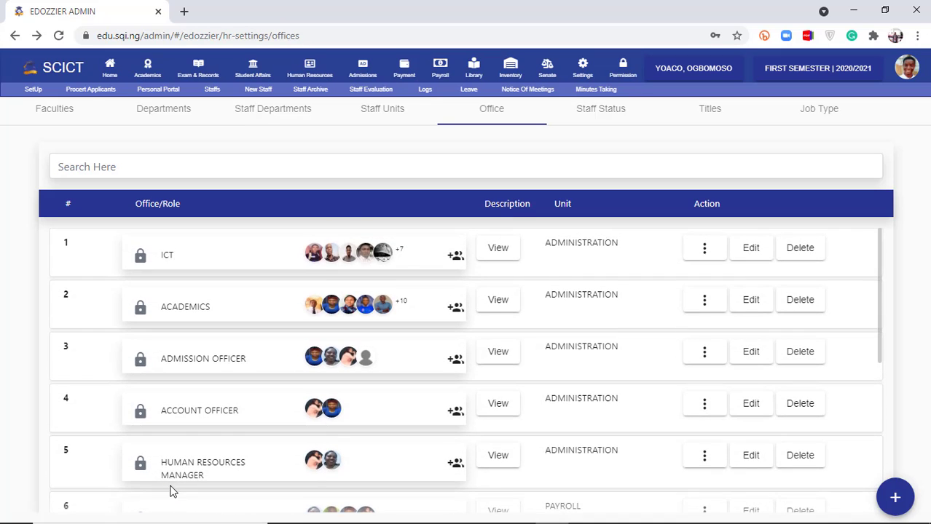
{"action": "scroll", "coordinate": [170, 492], "scroll_direction": "down", "scroll_amount": 5}
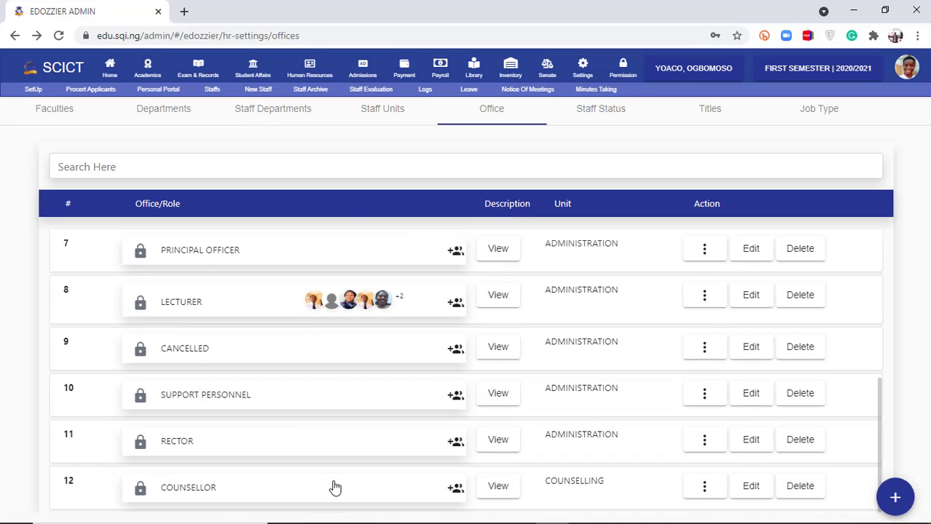
- Open the permission settings of the COUNSELLOR role and expand the Academics section to review its categories
{"action": "left_click", "coordinate": [140, 490]}
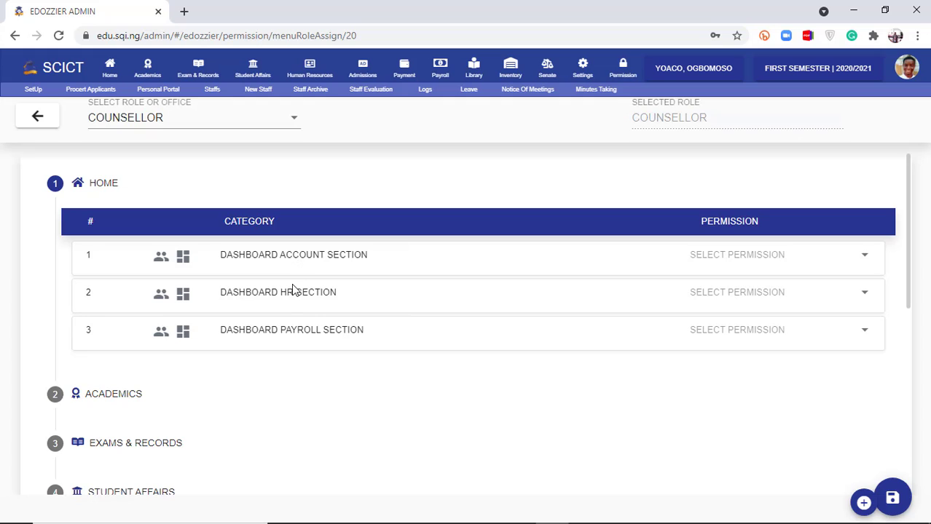
{"action": "scroll", "coordinate": [287, 336], "scroll_direction": "down", "scroll_amount": 2}
{"action": "scroll", "coordinate": [287, 339], "scroll_direction": "down", "scroll_amount": 1}
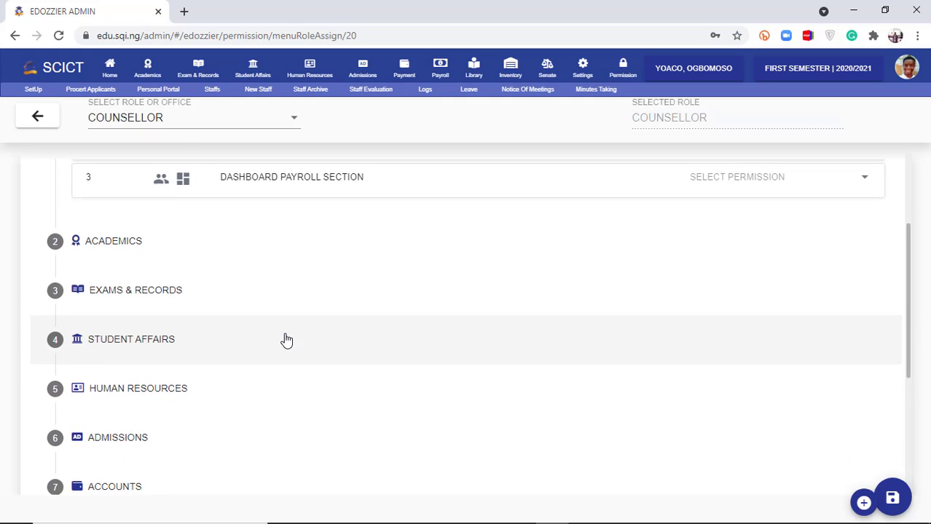
{"action": "left_click", "coordinate": [273, 250]}
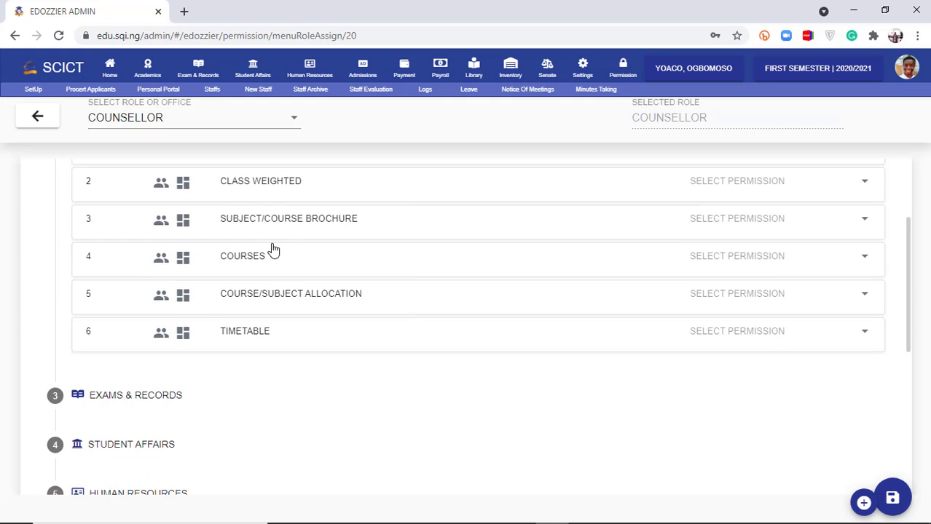
{"action": "scroll", "coordinate": [272, 243], "scroll_direction": "up", "scroll_amount": 1}
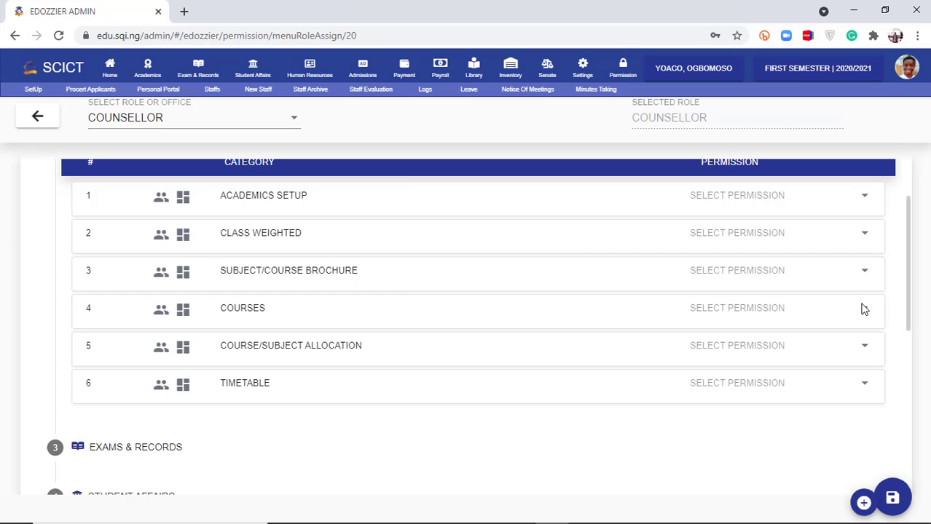
- Expand the Exams & Records section and set the EXAMS & RECORDS SETUP permission to READ
{"action": "scroll", "coordinate": [812, 277], "scroll_direction": "down", "scroll_amount": 3}
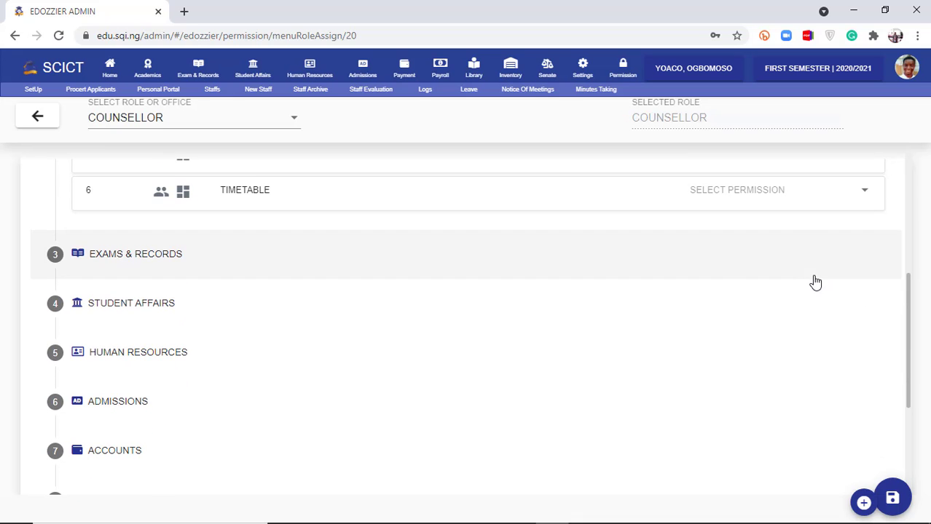
{"action": "left_click", "coordinate": [441, 268]}
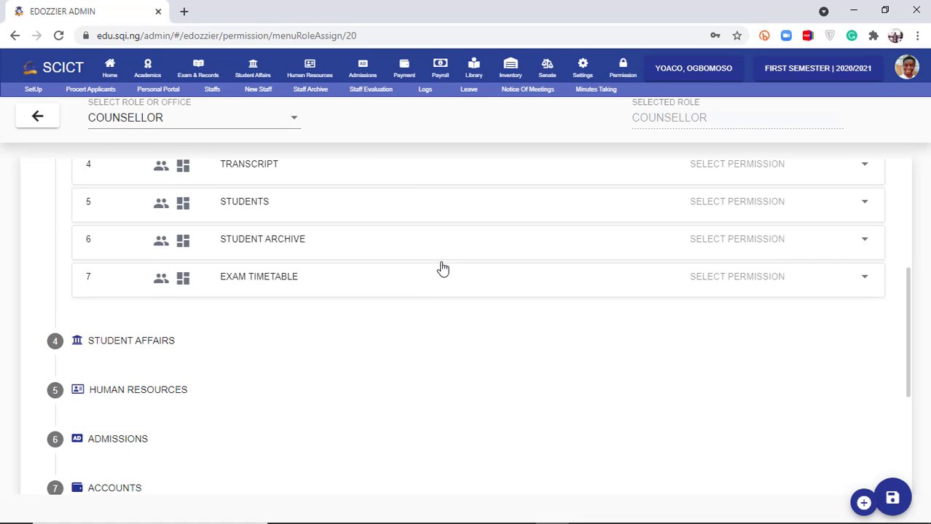
{"action": "scroll", "coordinate": [600, 271], "scroll_direction": "up", "scroll_amount": 3}
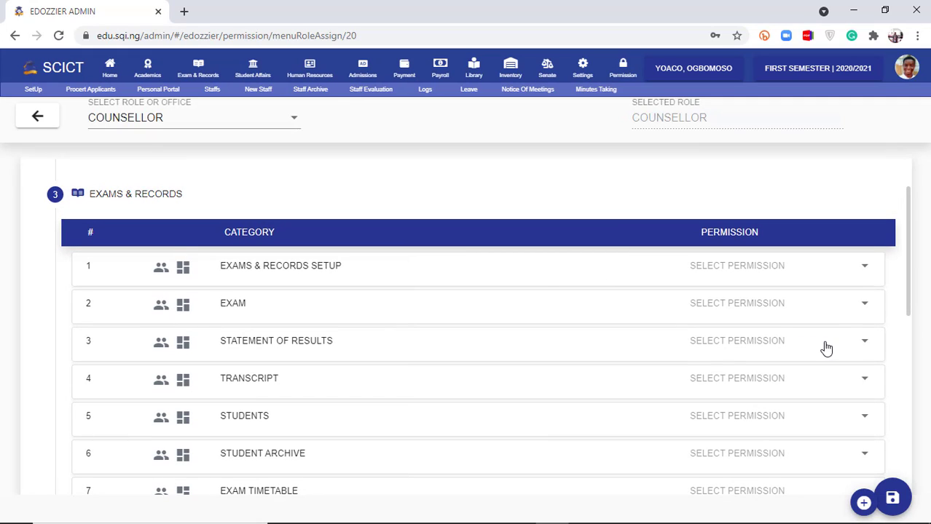
{"action": "left_click", "coordinate": [866, 274]}
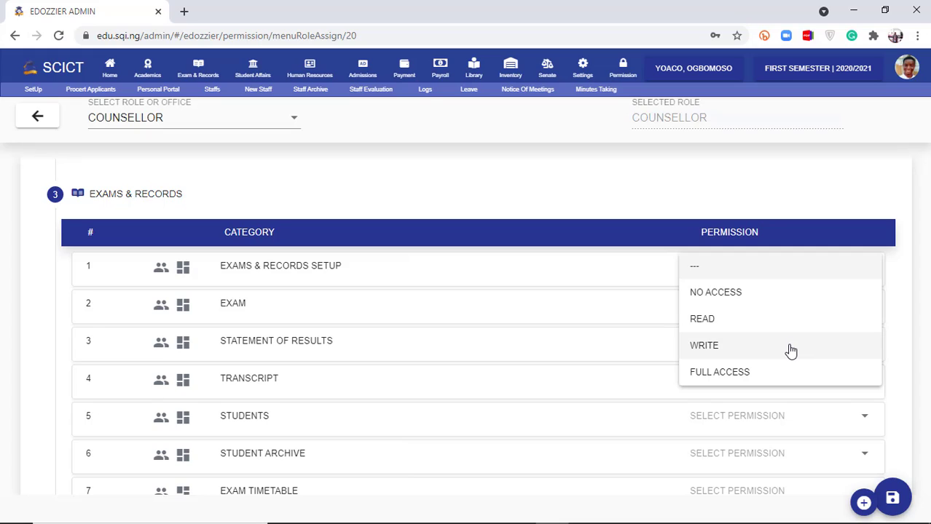
{"action": "left_click", "coordinate": [782, 323]}
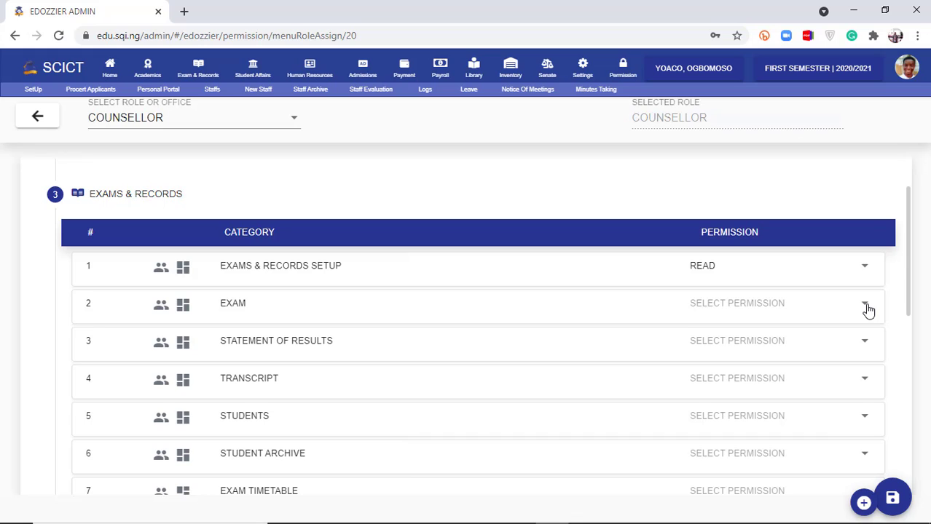
{"action": "scroll", "coordinate": [816, 344], "scroll_direction": "down", "scroll_amount": 2}
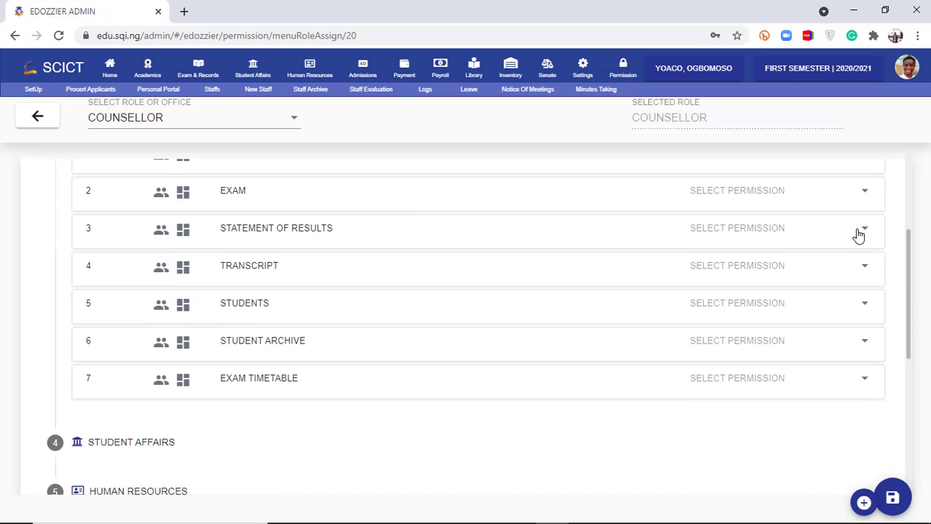
- Set the STATEMENT OF RESULTS, TRANSCRIPT and STUDENTS permissions of the COUNSELLOR role to READ
{"action": "left_click", "coordinate": [858, 231]}
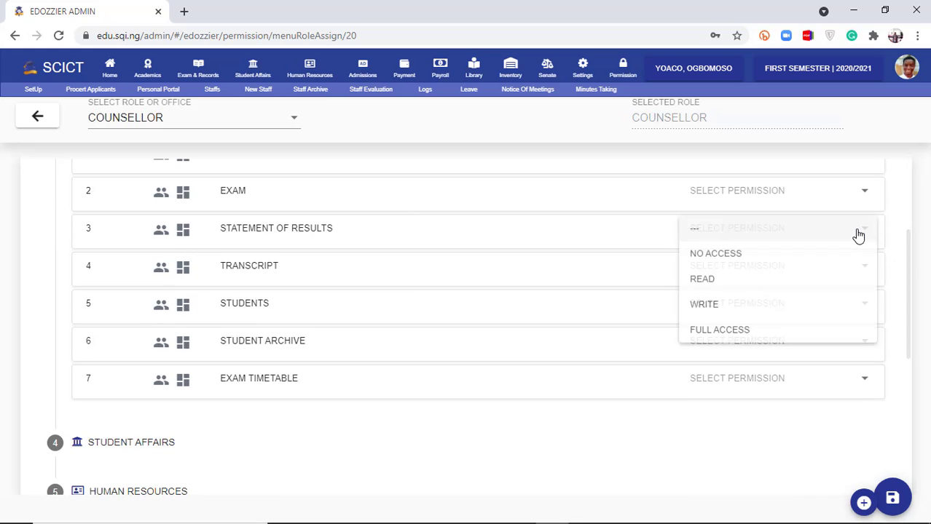
{"action": "left_click", "coordinate": [748, 285]}
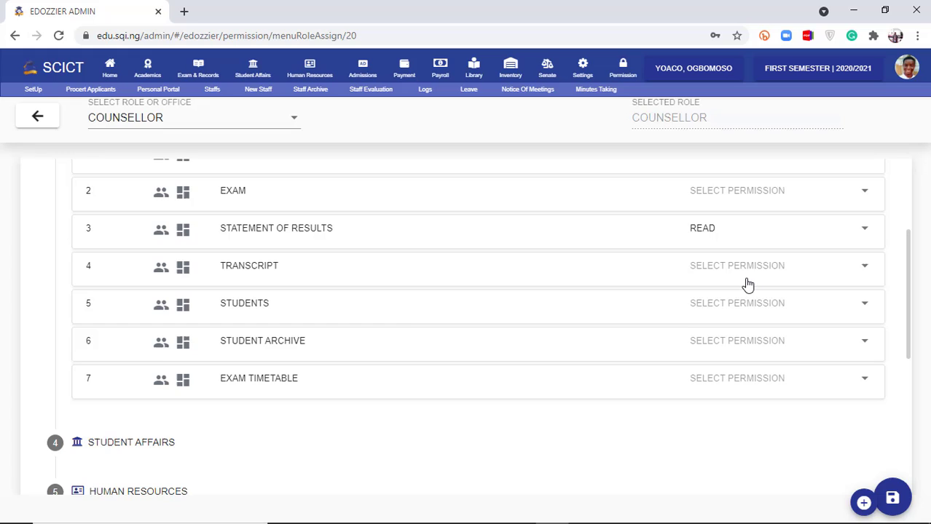
{"action": "left_click", "coordinate": [863, 268]}
{"action": "left_click", "coordinate": [777, 324]}
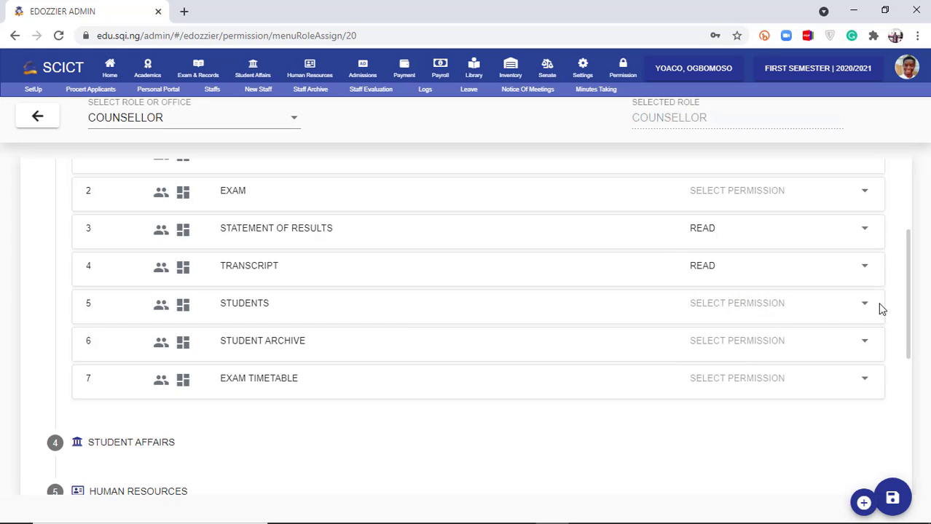
{"action": "left_click", "coordinate": [867, 308]}
{"action": "left_click", "coordinate": [785, 355]}
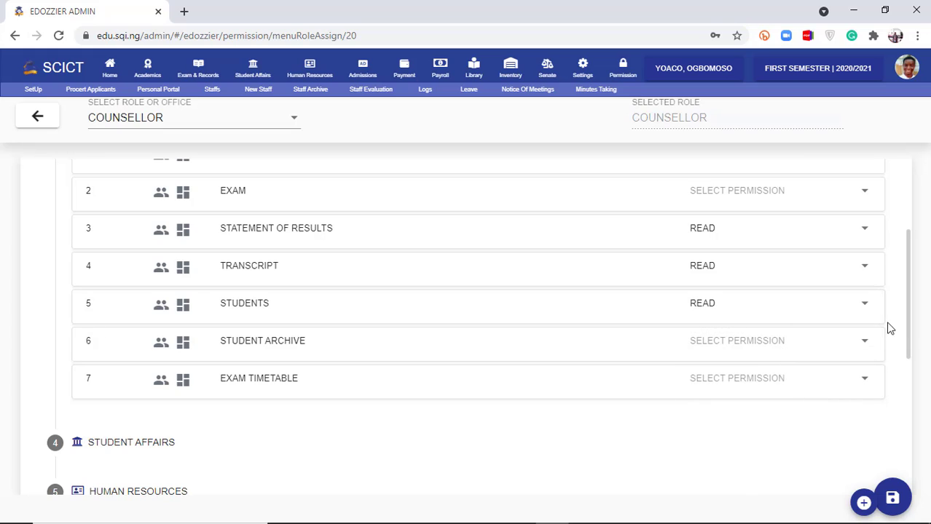
- Set the STUDENT ARCHIVE permission of the COUNSELLOR role to WRITE
{"action": "left_click", "coordinate": [866, 343]}
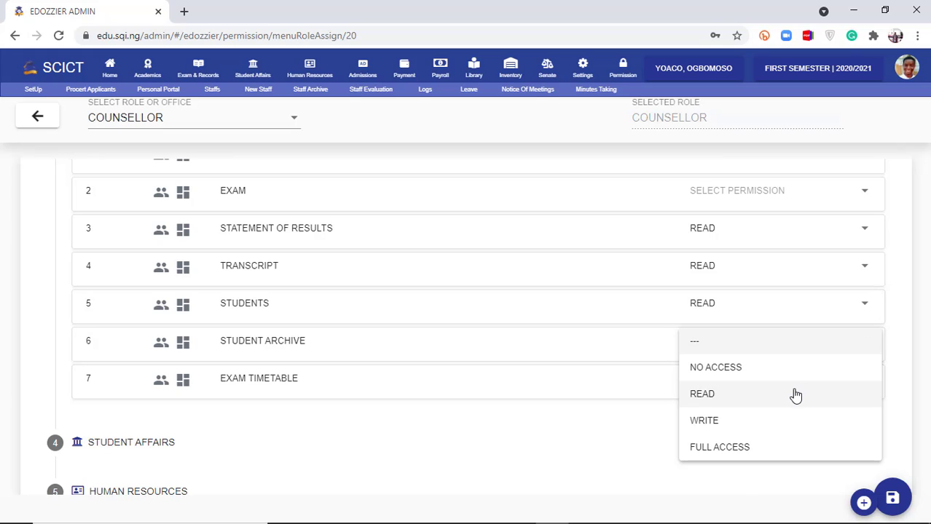
{"action": "left_click", "coordinate": [757, 420]}
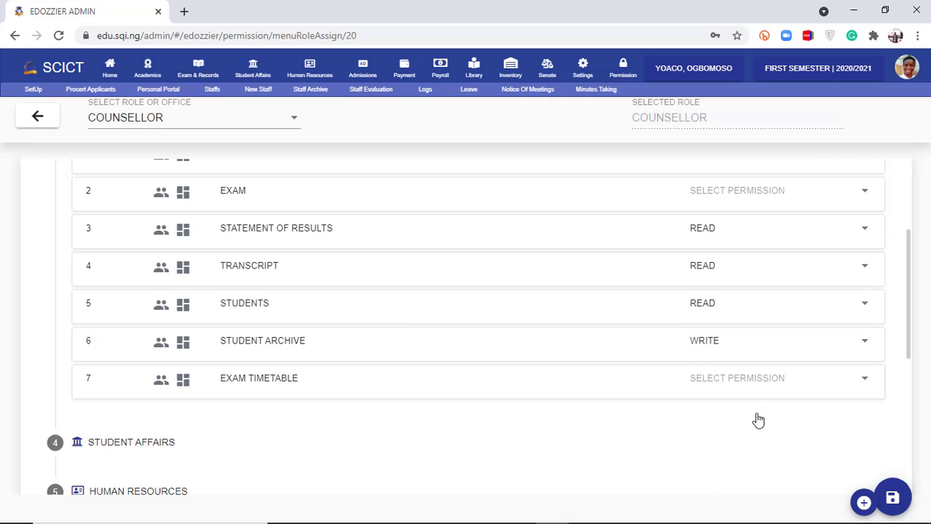
{"action": "left_click", "coordinate": [866, 345]}
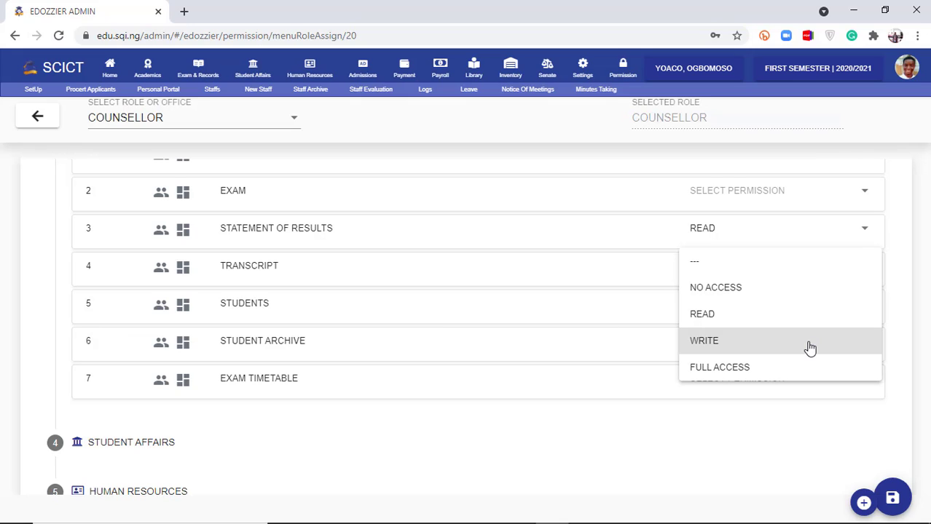
{"action": "left_click", "coordinate": [741, 425]}
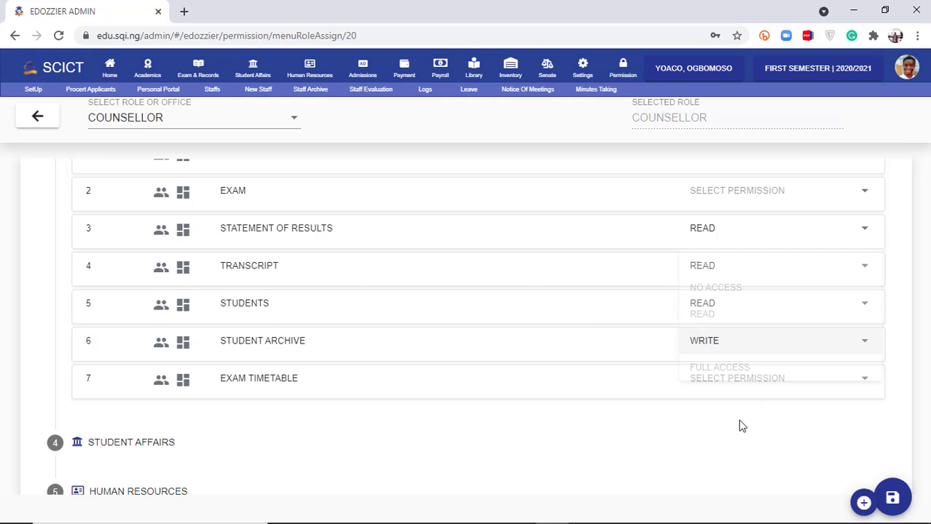
- Save the COUNSELLOR role's permissions with confirmation and return to its entry in the office list
{"action": "scroll", "coordinate": [741, 426], "scroll_direction": "down", "scroll_amount": 4}
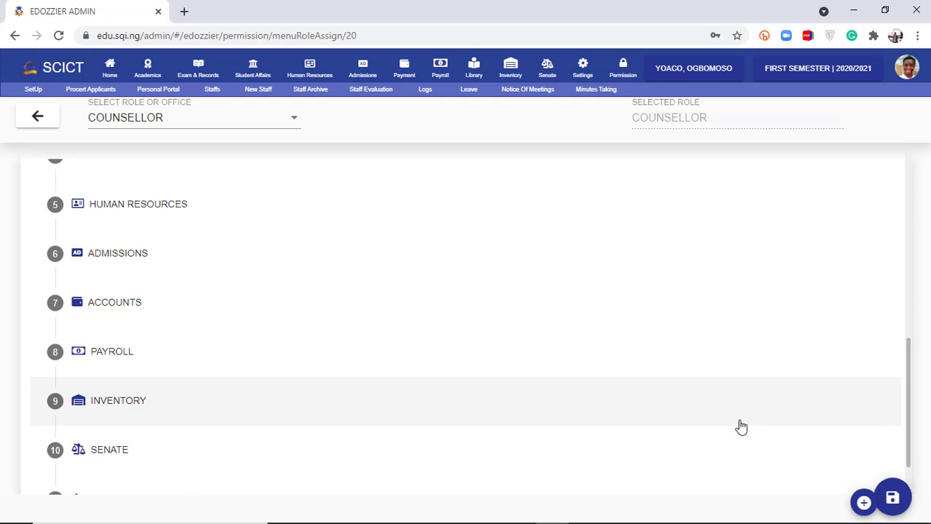
{"action": "left_click", "coordinate": [892, 502]}
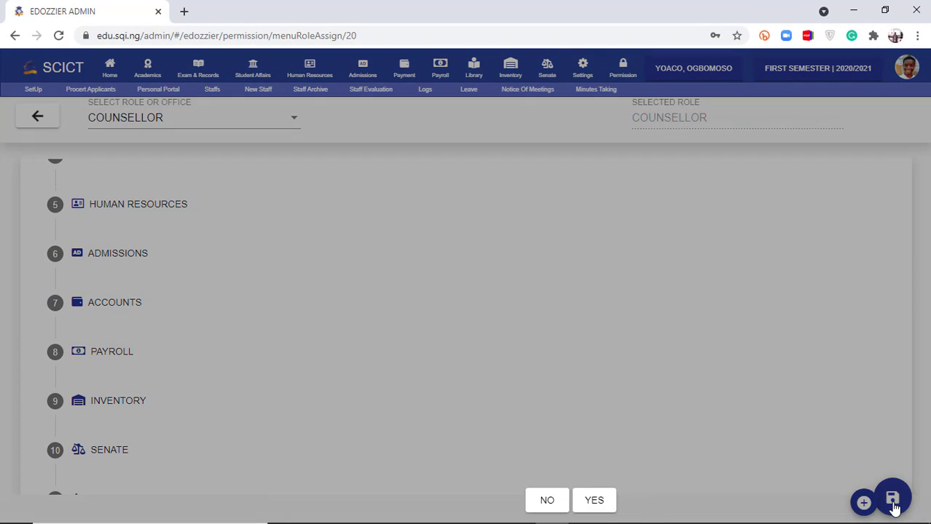
{"action": "left_click", "coordinate": [594, 502]}
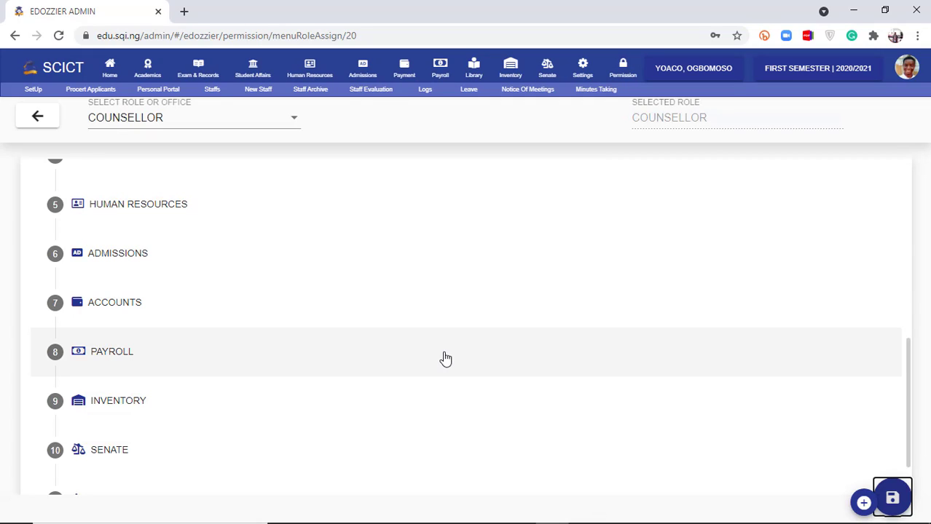
{"action": "left_click", "coordinate": [32, 122]}
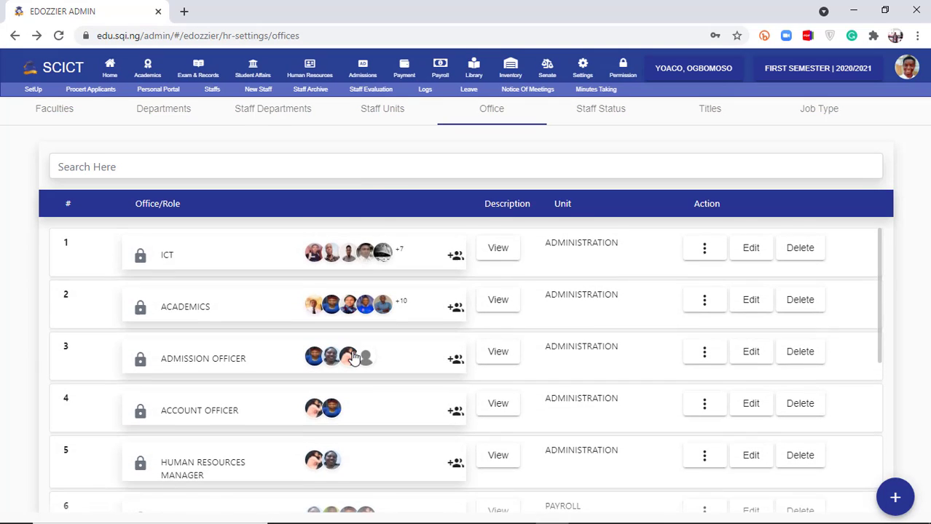
{"action": "scroll", "coordinate": [353, 350], "scroll_direction": "down", "scroll_amount": 4}
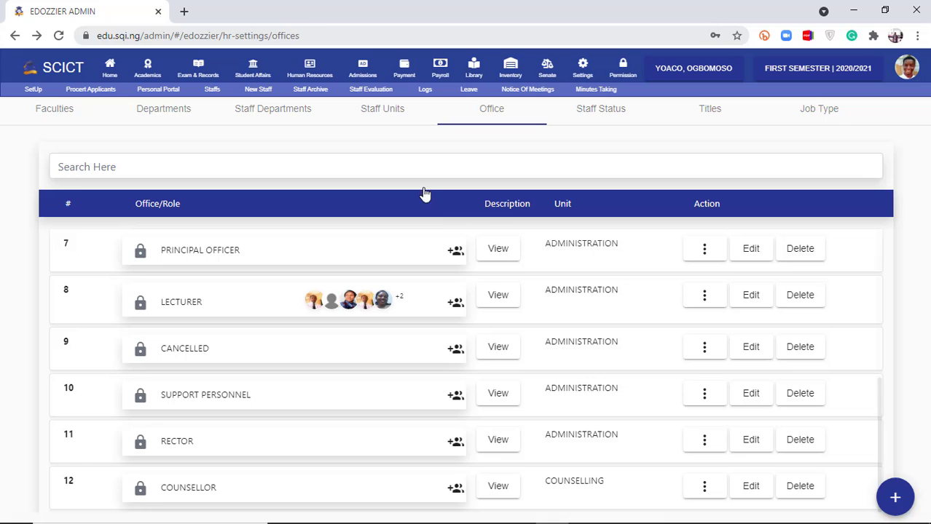
{"action": "left_click", "coordinate": [456, 492]}
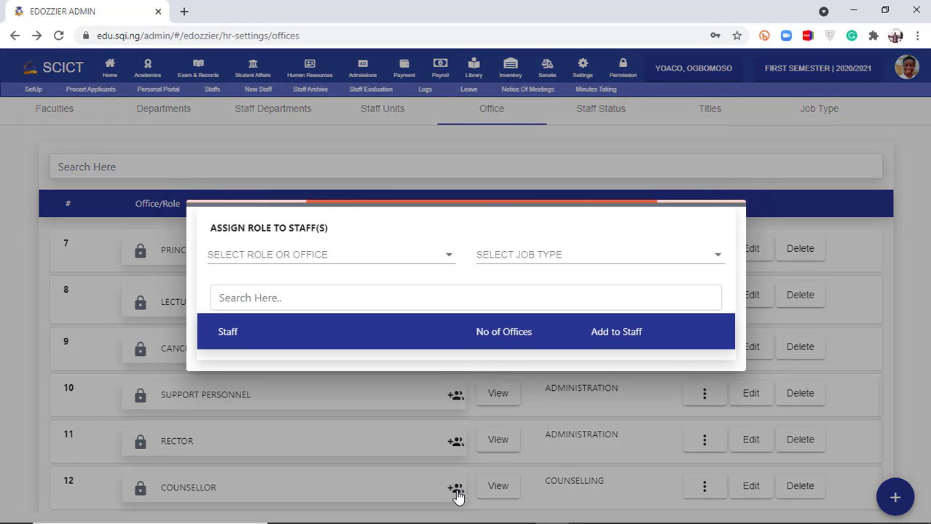
{"action": "left_click", "coordinate": [401, 263]}
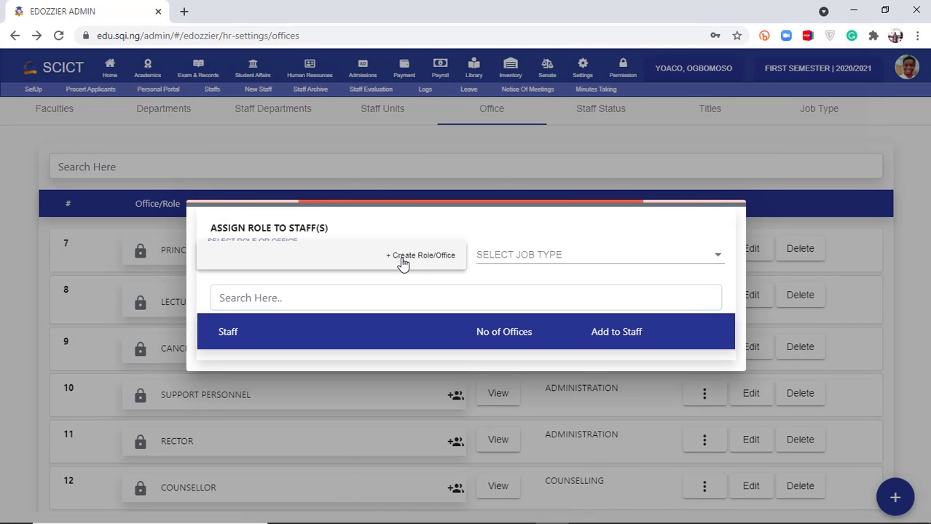
{"action": "left_click", "coordinate": [491, 285]}
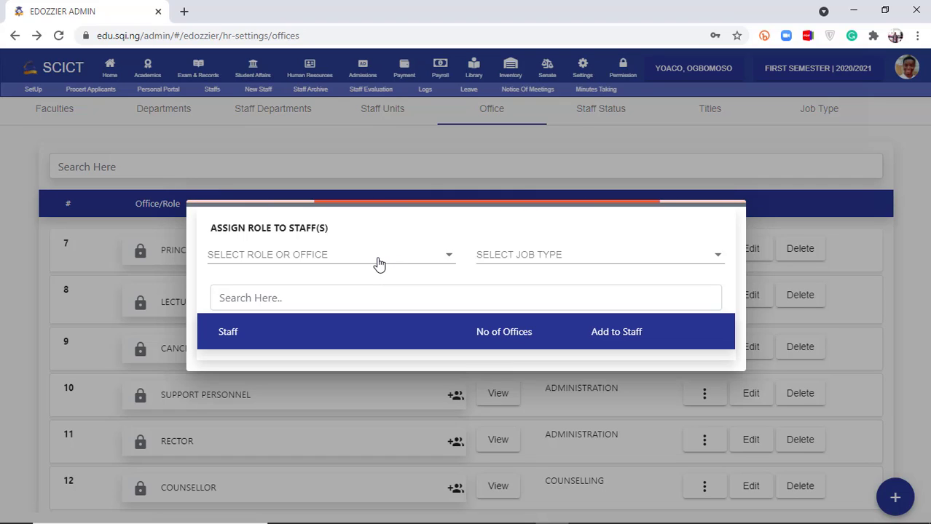
{"action": "left_click", "coordinate": [552, 260]}
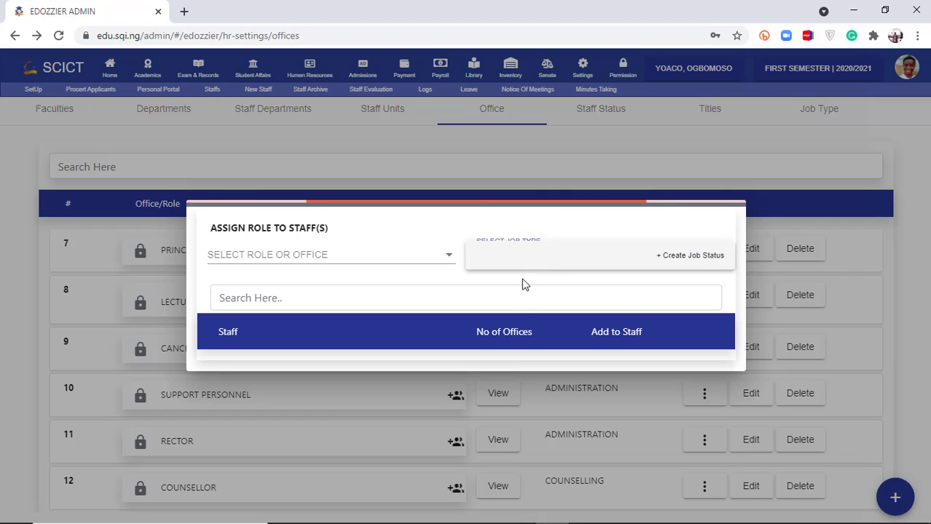
{"action": "left_click", "coordinate": [523, 284]}
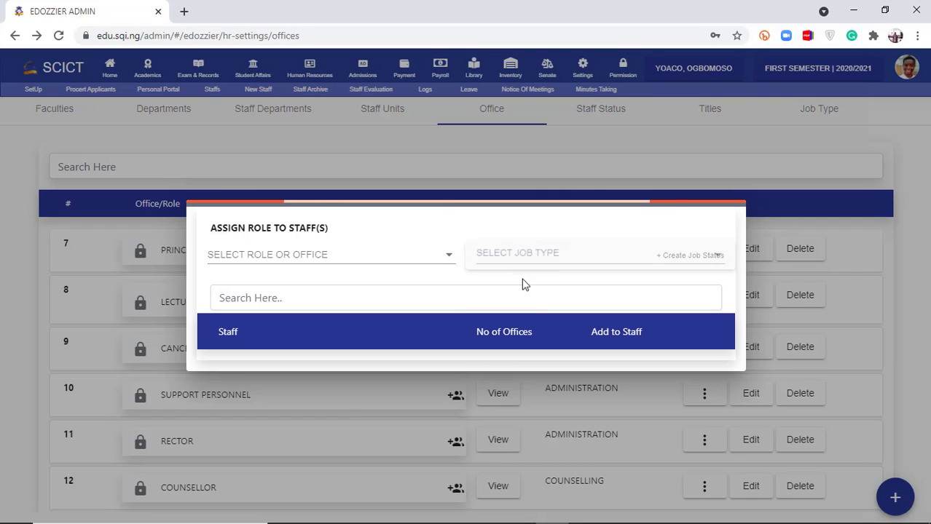
{"action": "left_click", "coordinate": [656, 422]}
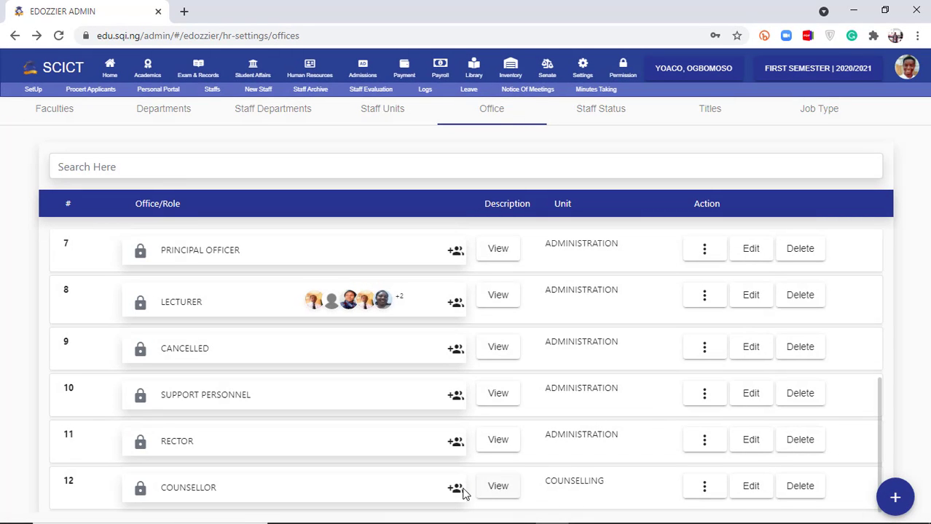
- Assign the COUNSELLOR role with job type FULL STAFF to a staff member found by name, and save the assignment
{"action": "left_click", "coordinate": [455, 489]}
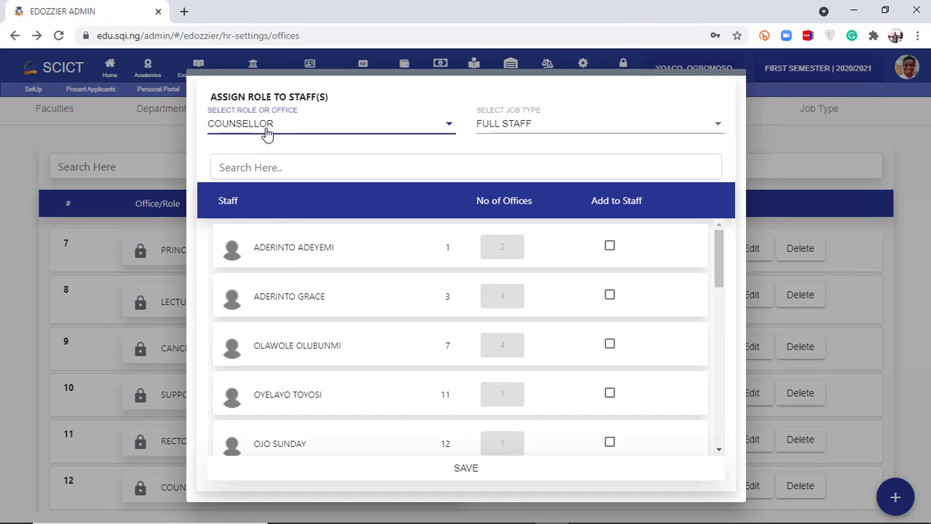
{"action": "left_click", "coordinate": [591, 130]}
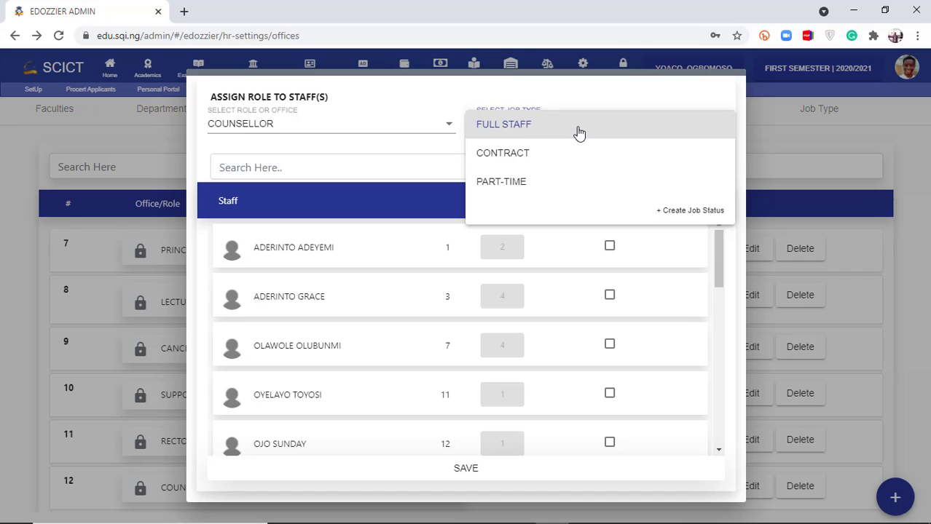
{"action": "left_click", "coordinate": [578, 131]}
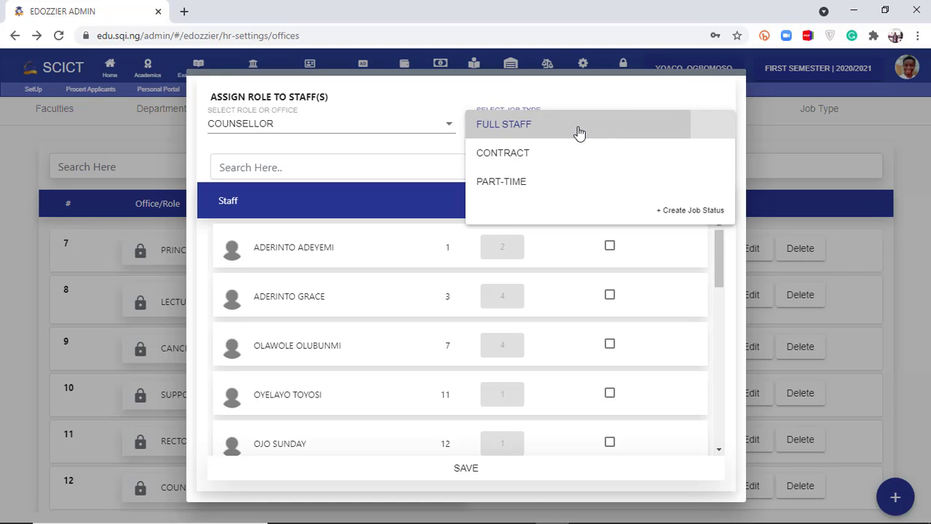
{"action": "scroll", "coordinate": [506, 278], "scroll_direction": "down", "scroll_amount": 7}
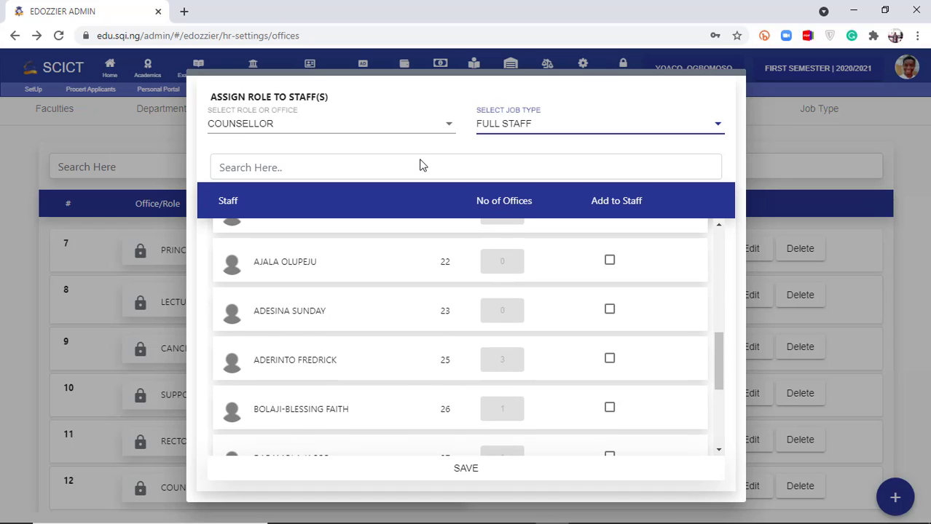
{"action": "left_click", "coordinate": [399, 160]}
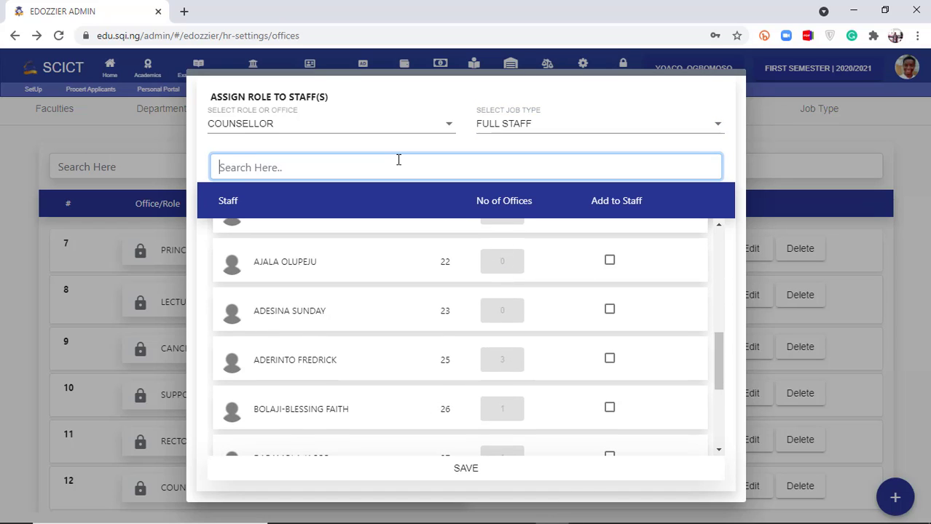
{"action": "type", "text": "AFOL"}
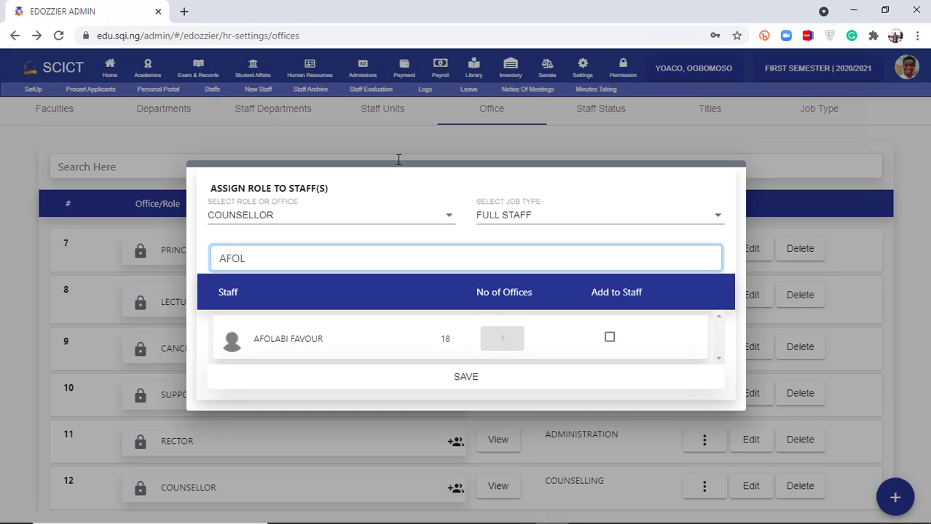
{"action": "left_click", "coordinate": [608, 339]}
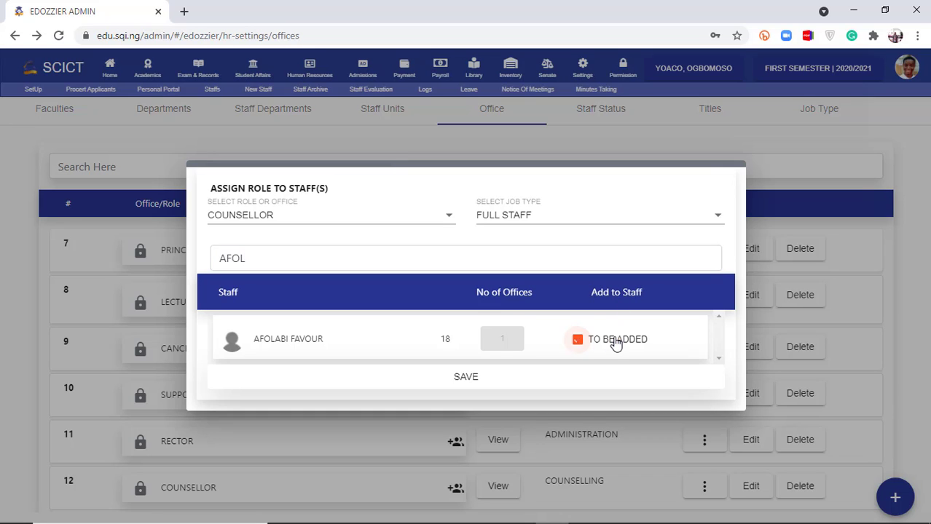
{"action": "left_click", "coordinate": [499, 377]}
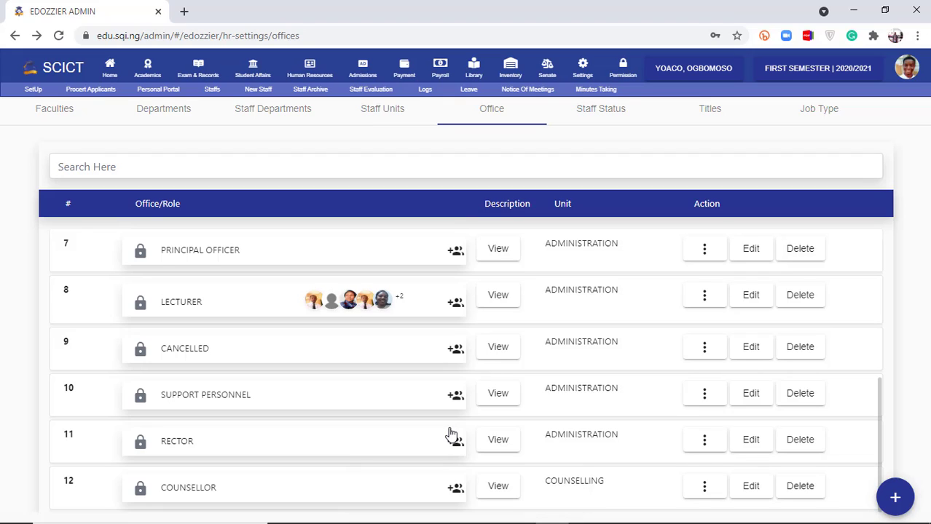
- Assign the COUNSELLOR role with job type CONTRACT to a second staff member found by first name, and save
{"action": "left_click", "coordinate": [455, 491]}
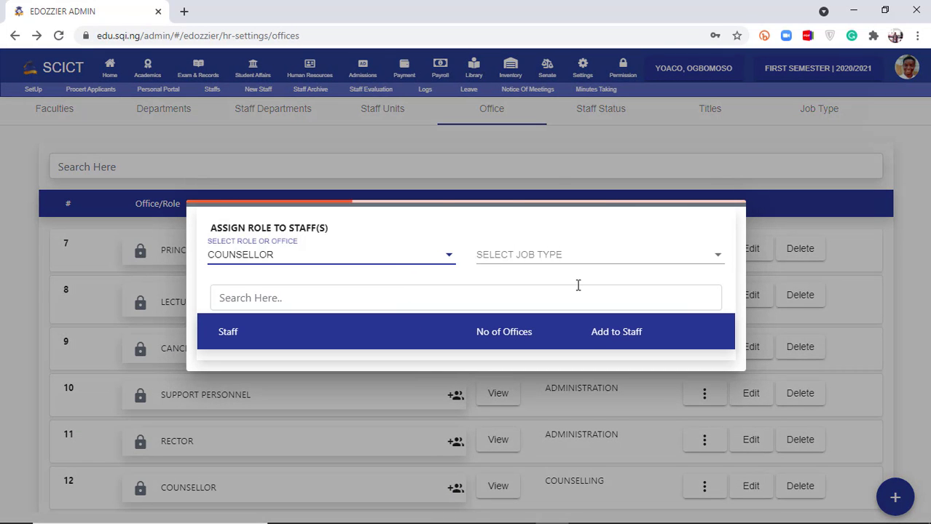
{"action": "left_click", "coordinate": [556, 266]}
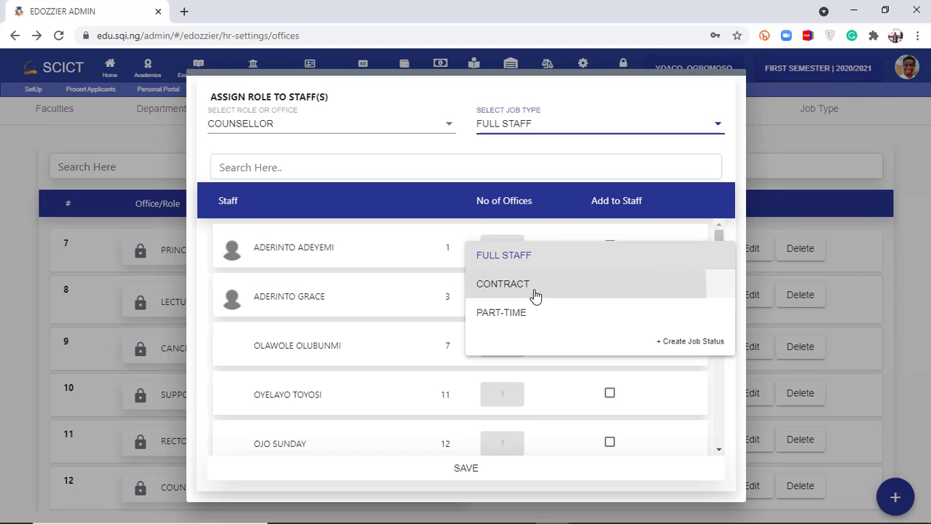
{"action": "left_click", "coordinate": [531, 288]}
{"action": "left_click", "coordinate": [403, 175]}
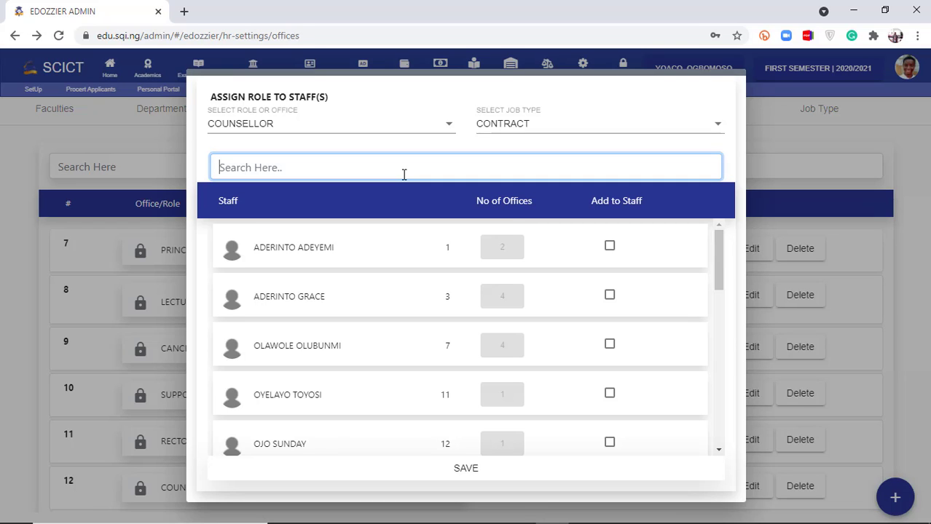
{"action": "type", "text": "JACOB"}
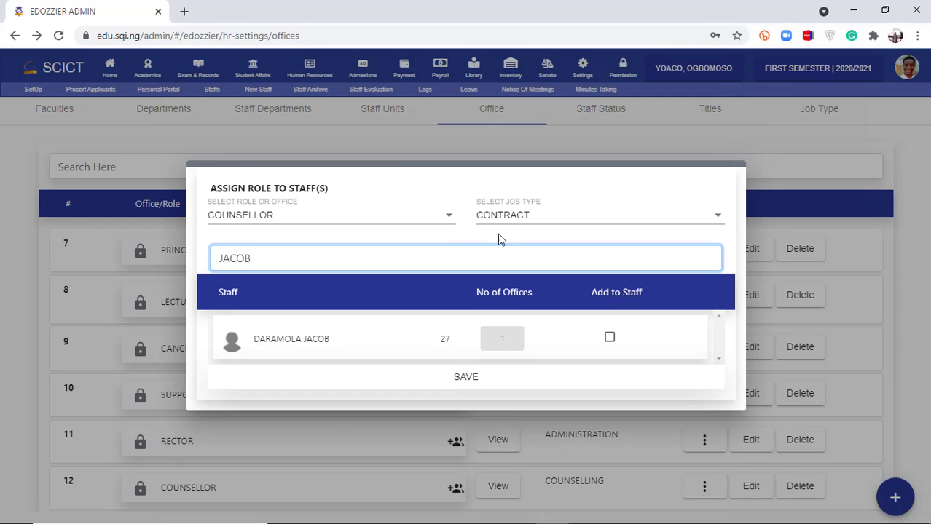
{"action": "left_click", "coordinate": [610, 337]}
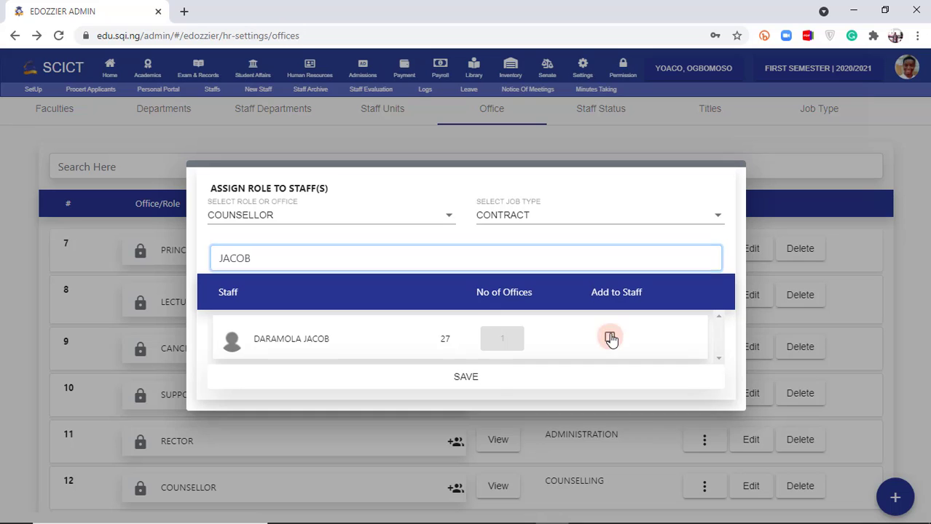
{"action": "left_click", "coordinate": [499, 383]}
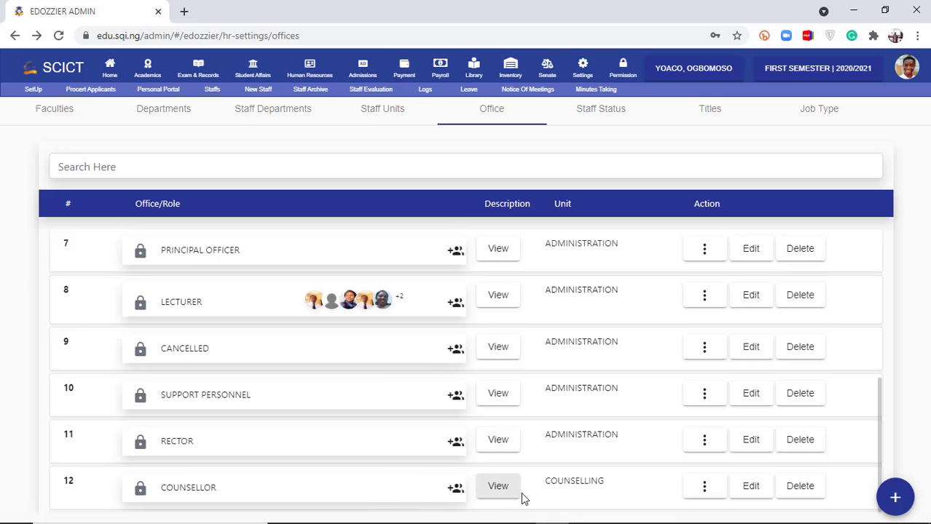
- View the COUNSELLOR role's job description and requirements, then close them
{"action": "left_click", "coordinate": [498, 488]}
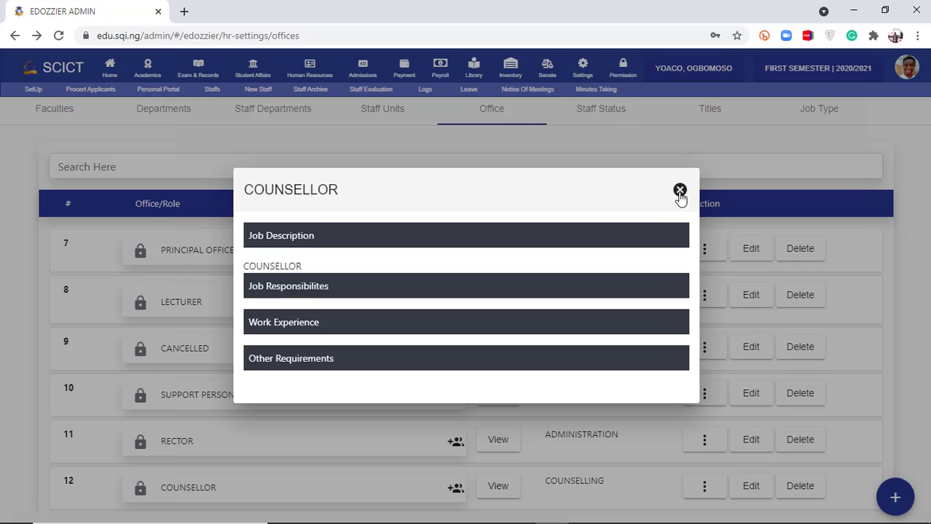
{"action": "left_click", "coordinate": [680, 191]}
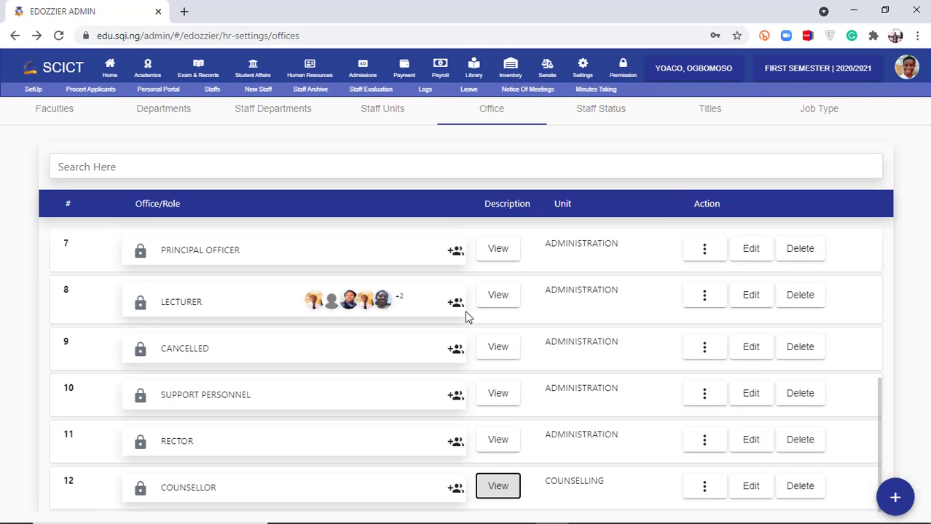
- Reload the office list to refresh the staff shown for the COUNSELLOR role
{"action": "key", "text": "ctrl+r"}
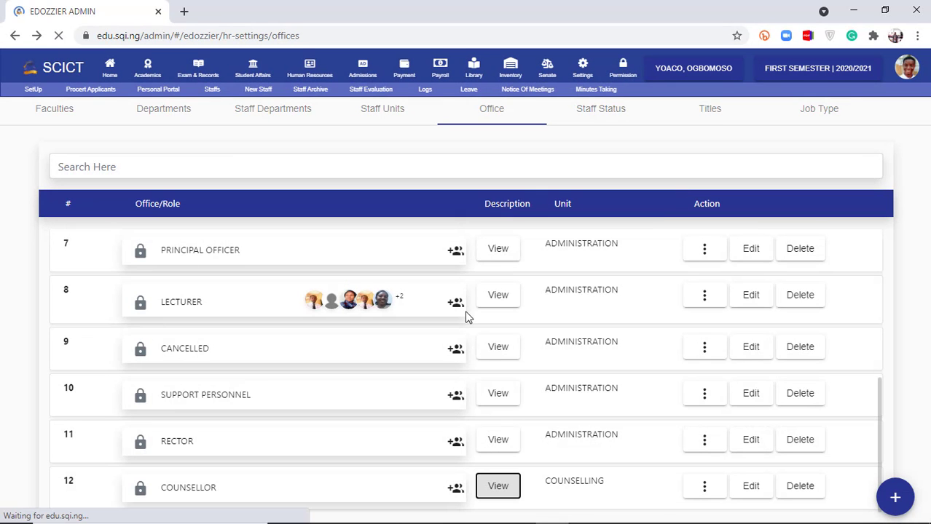
{"action": "mouse_move", "coordinate": [738, 515]}
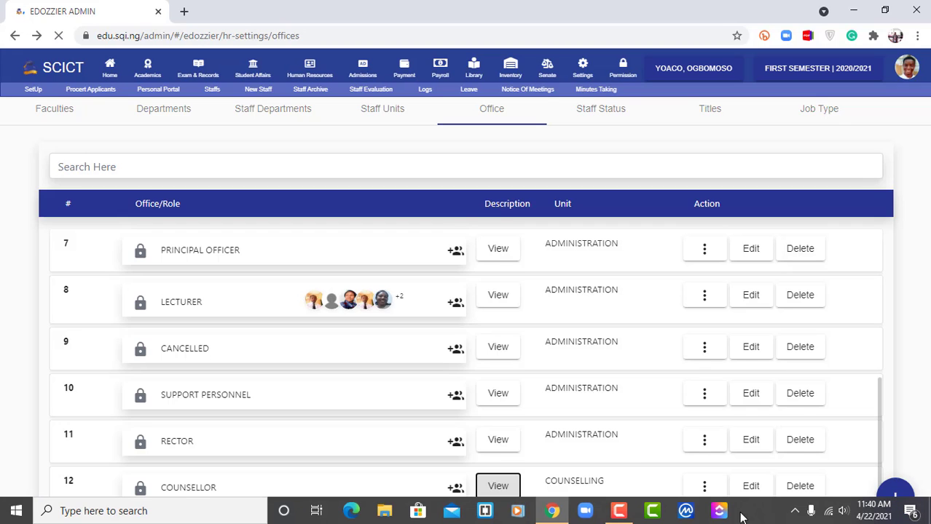
{"action": "left_click", "coordinate": [620, 511]}
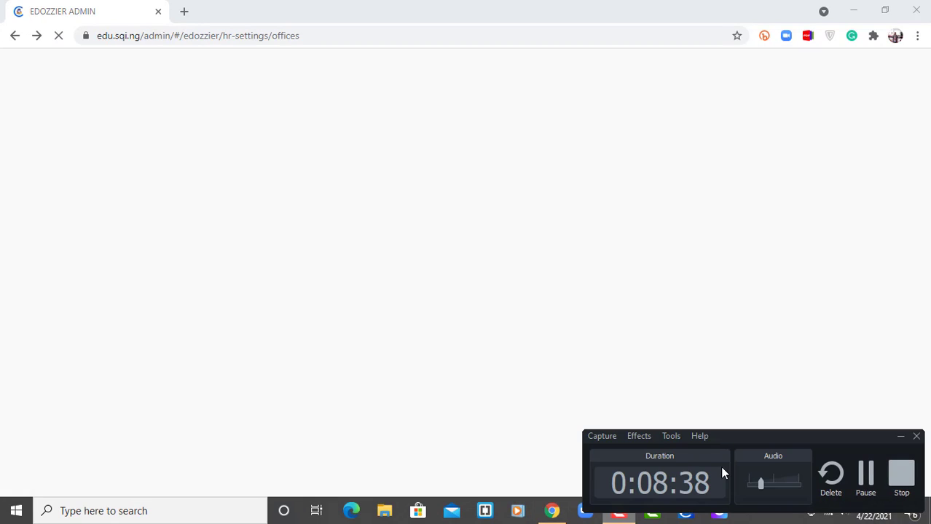
{"action": "left_click", "coordinate": [864, 477]}
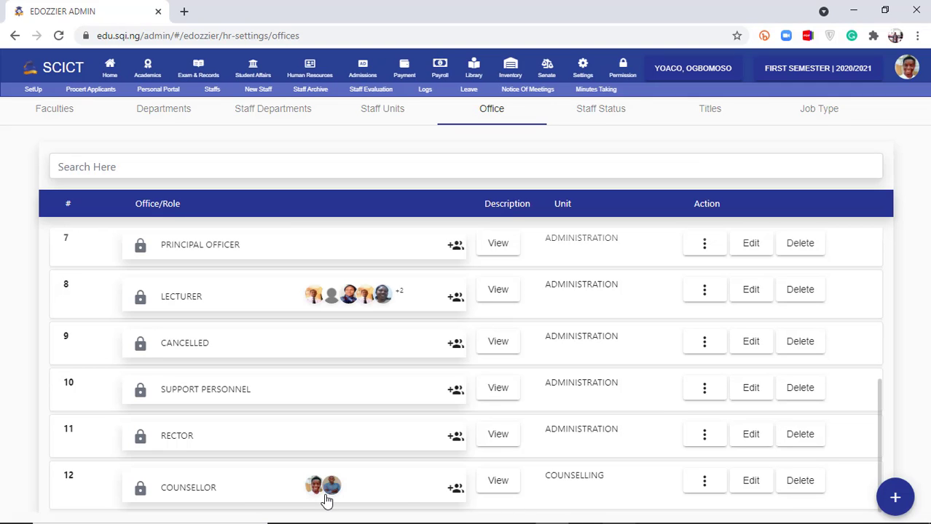
- Open the COUNSELLOR role's menu permissions from the office list and expand the PAYROLL section
{"action": "mouse_move", "coordinate": [311, 493]}
{"action": "left_click", "coordinate": [140, 490]}
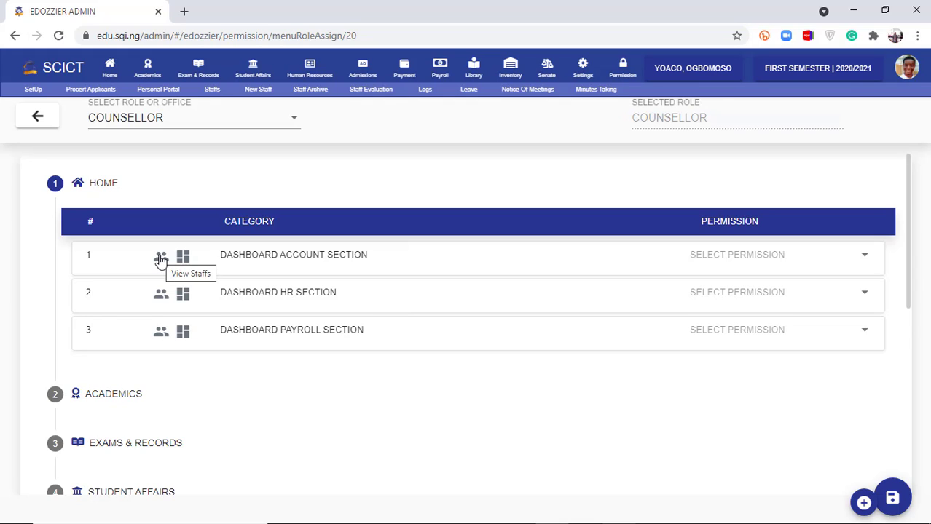
{"action": "scroll", "coordinate": [180, 421], "scroll_direction": "down", "scroll_amount": 3}
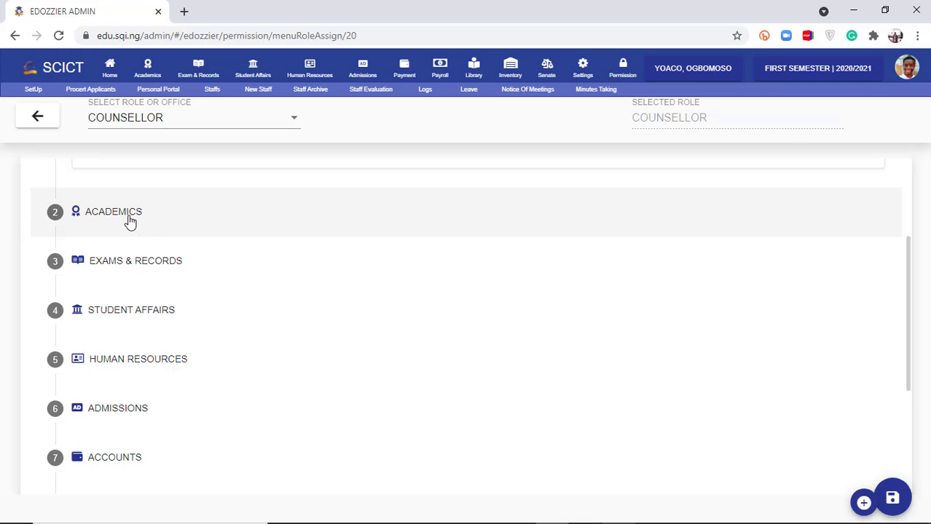
{"action": "scroll", "coordinate": [130, 220], "scroll_direction": "down", "scroll_amount": 3}
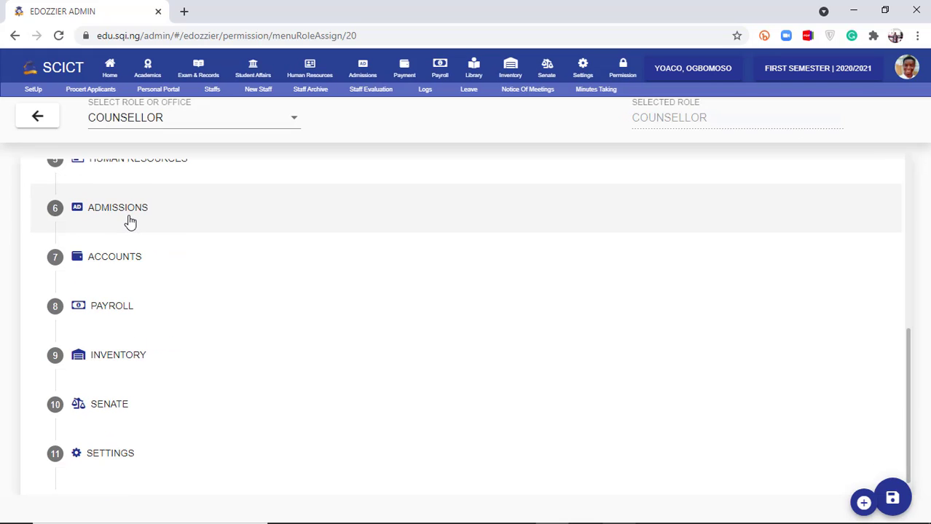
{"action": "left_click", "coordinate": [106, 308]}
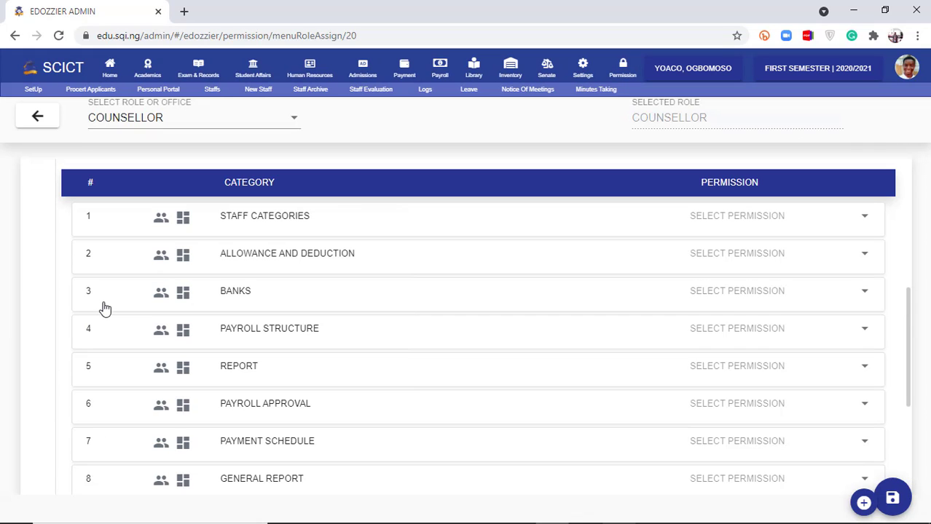
- View the staff who have access to the STAFF CATEGORIES payroll menu, look through the list, and close it
{"action": "left_click", "coordinate": [161, 221]}
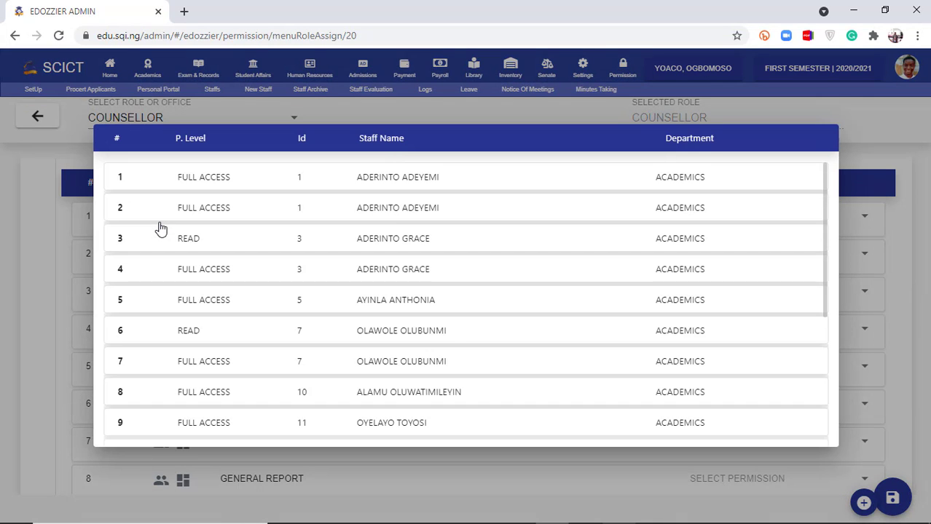
{"action": "scroll", "coordinate": [451, 349], "scroll_direction": "down", "scroll_amount": 5}
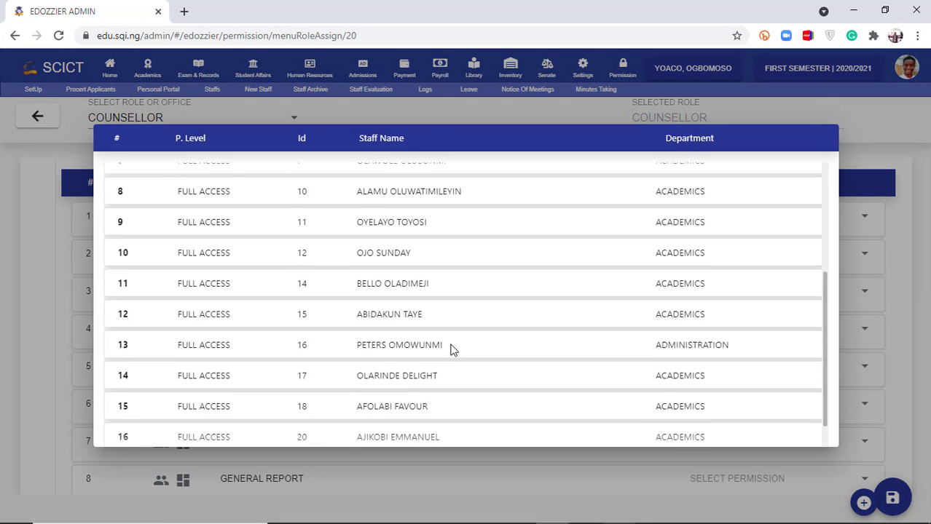
{"action": "scroll", "coordinate": [451, 349], "scroll_direction": "up", "scroll_amount": 5}
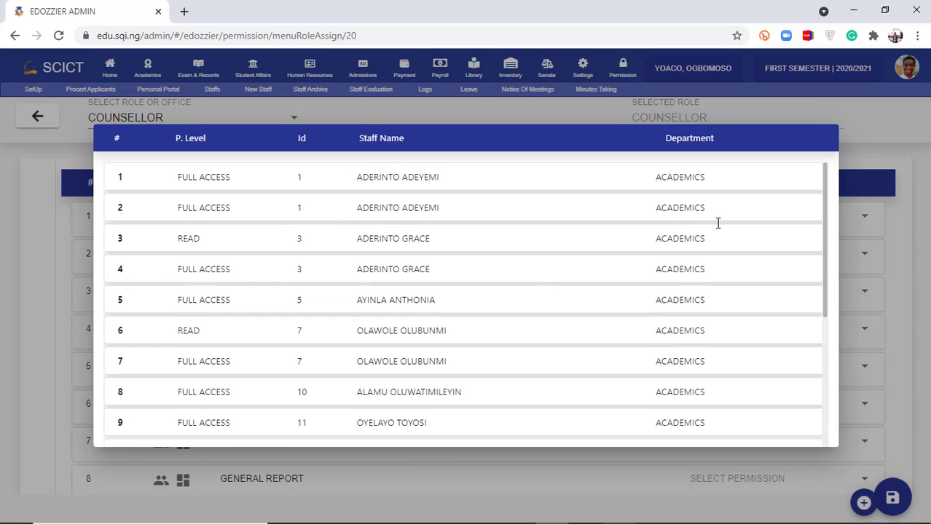
{"action": "left_click", "coordinate": [877, 133]}
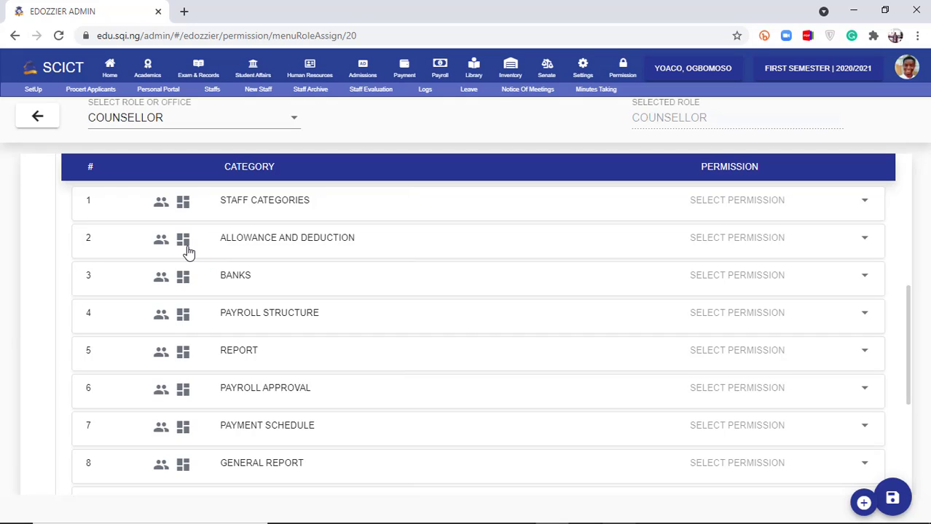
- View the roles that have permission on the ALLOWANCE AND DEDUCTION payroll menu, then close the list
{"action": "left_click", "coordinate": [184, 244]}
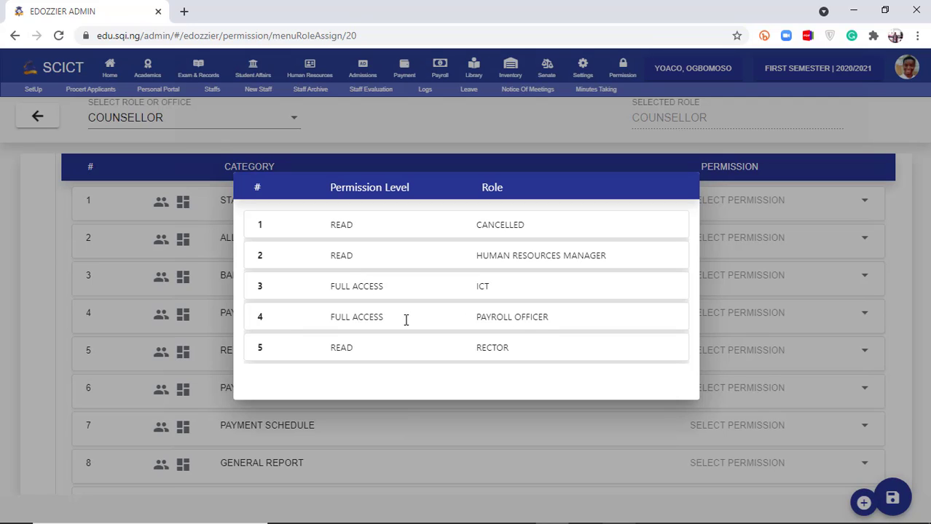
{"action": "left_click", "coordinate": [772, 295]}
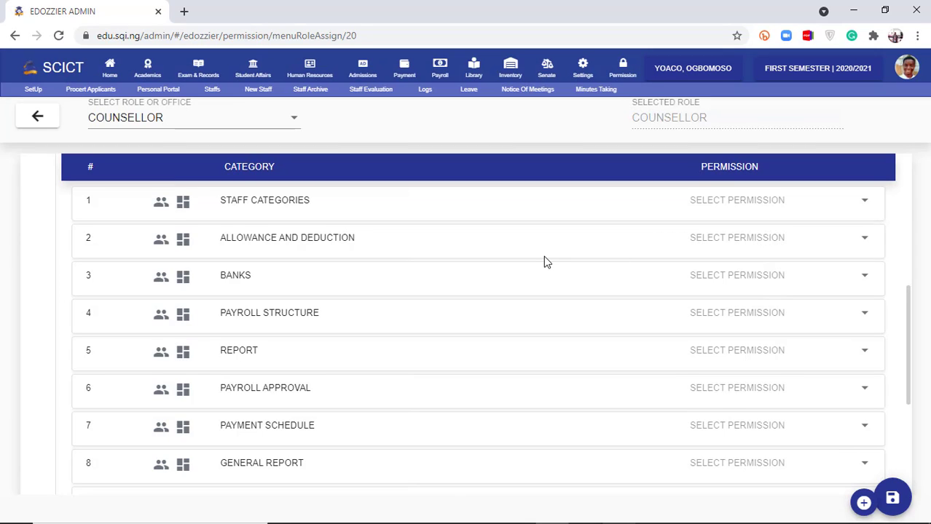